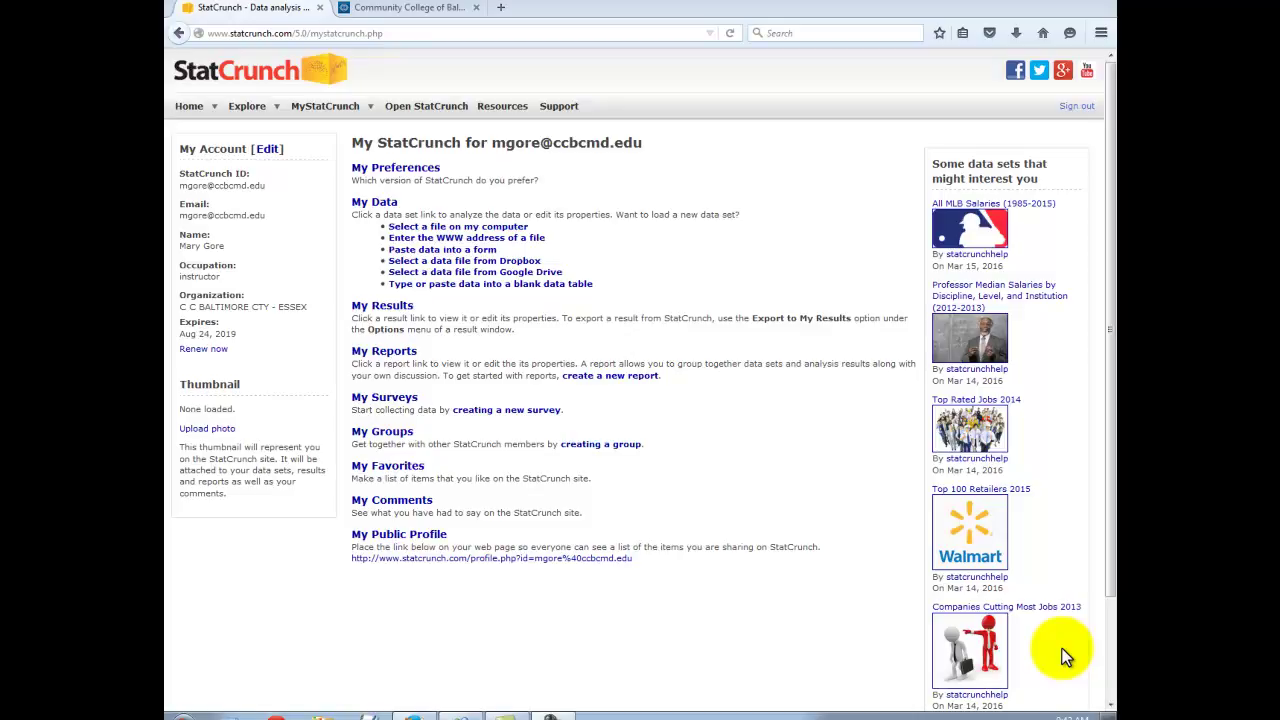
Step: Search StatCrunch's shared data sets for 'Number of Credits'
click(241, 113)
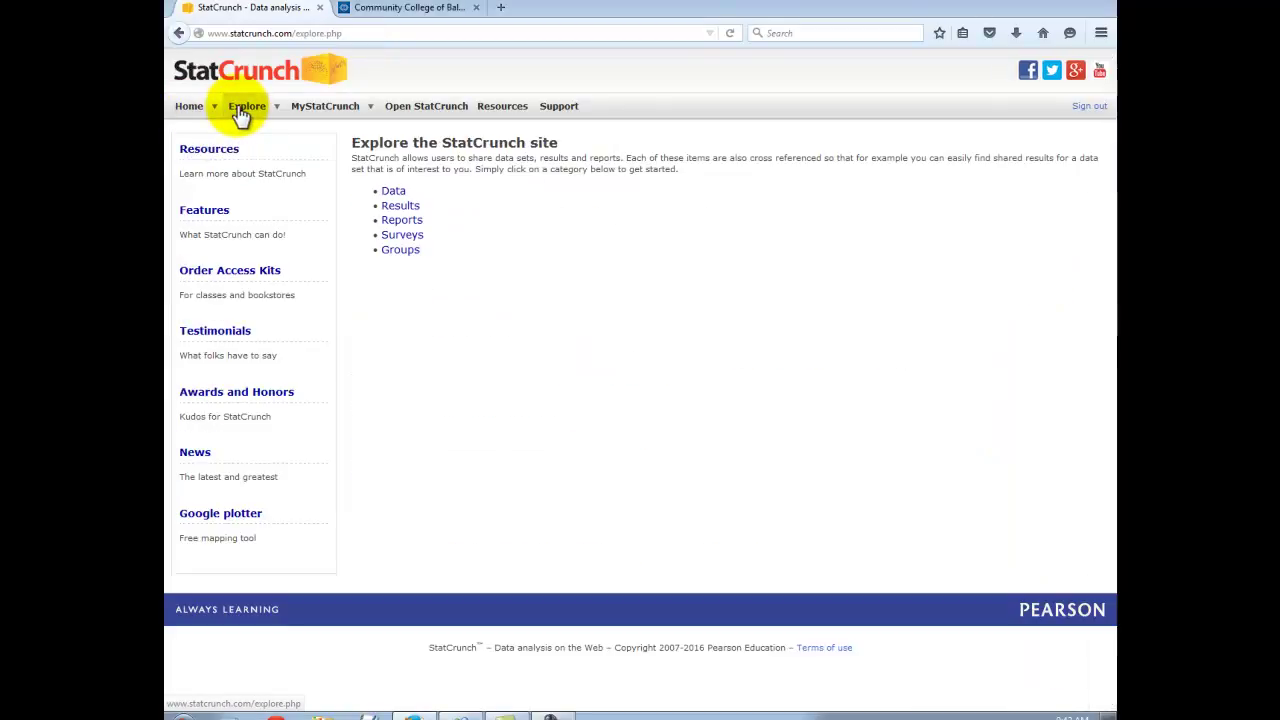
click(399, 194)
click(267, 194)
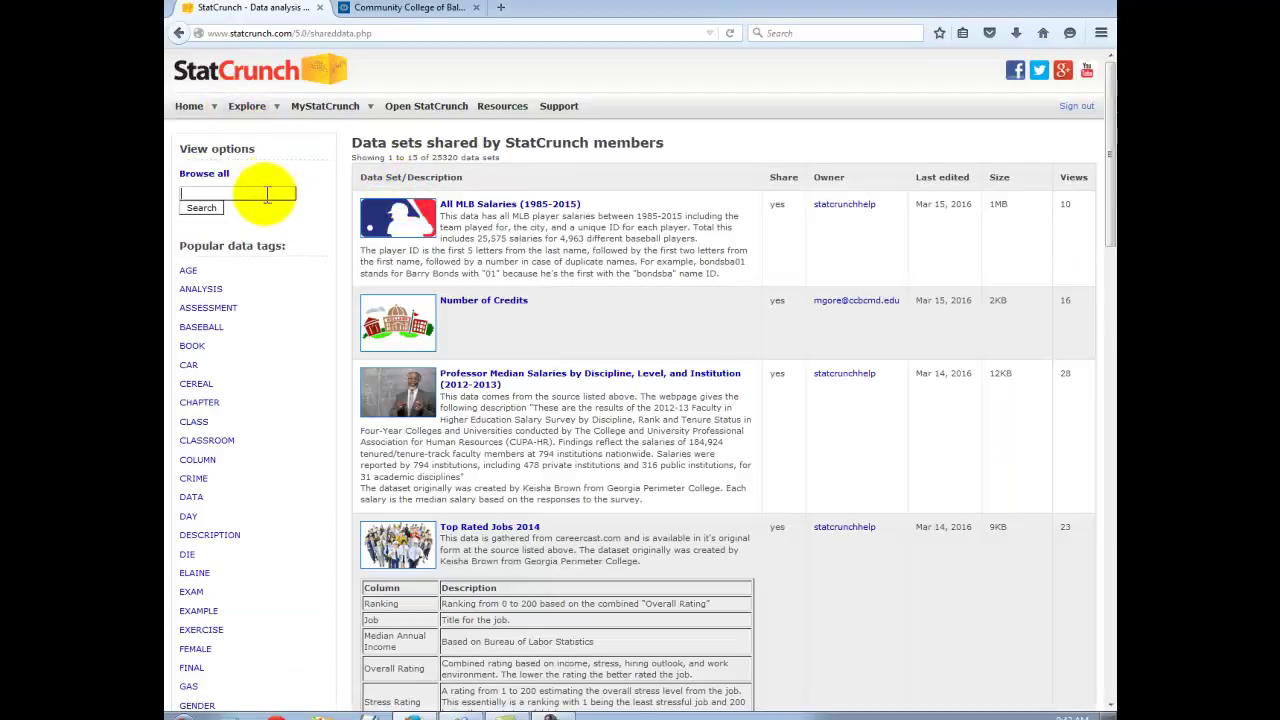
text(Numb)
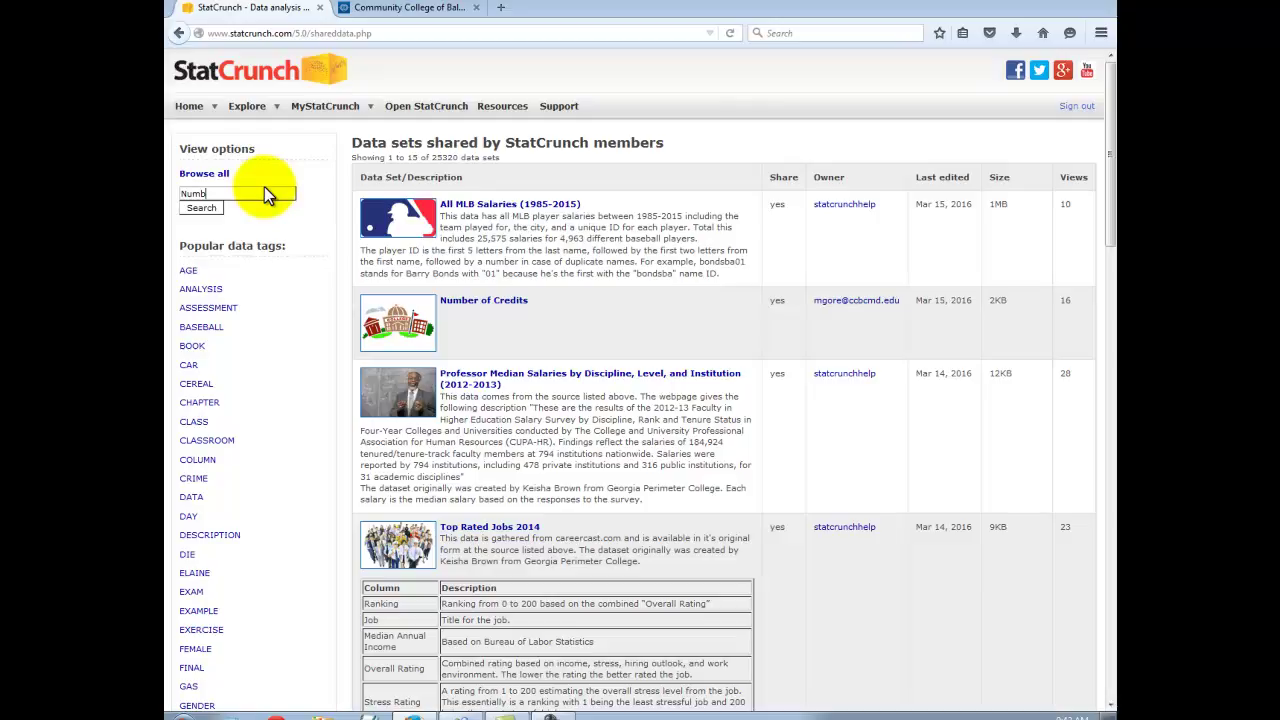
text(er of Credits)
key(Return)
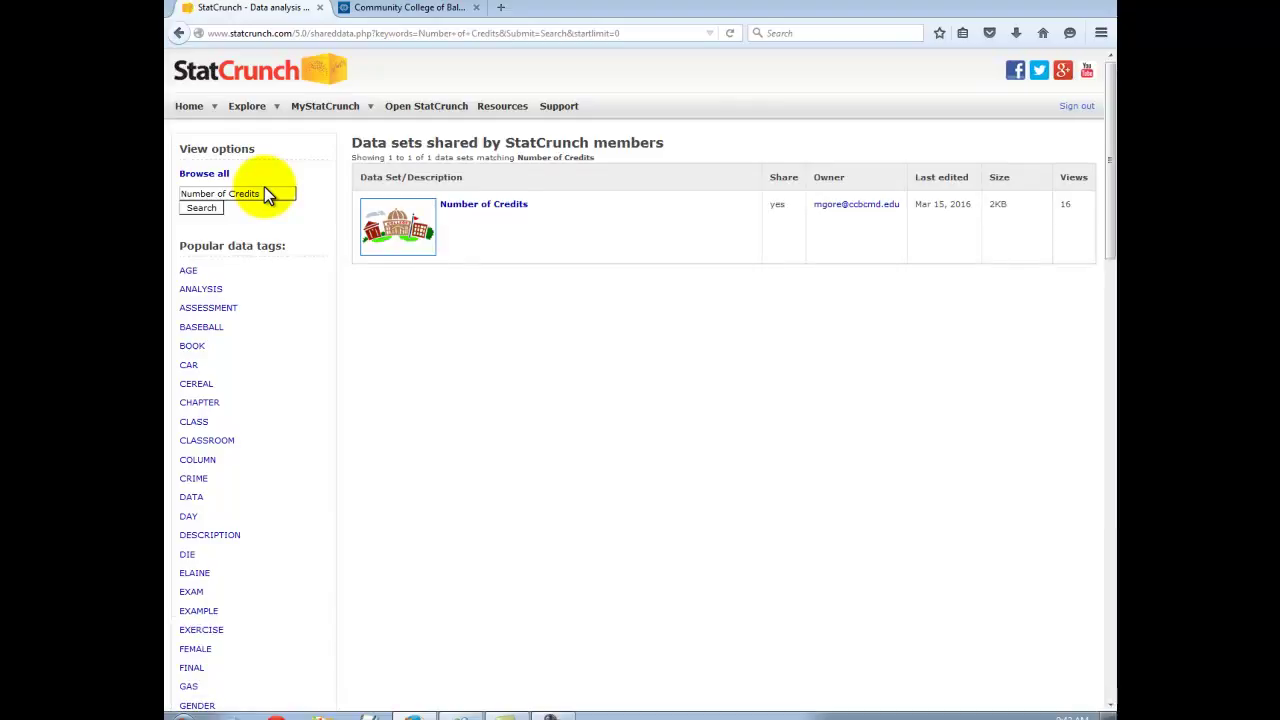
Step: Open the Number of Credits data set and read the full Division names in rows 1, 4, 8 and 16
click(512, 213)
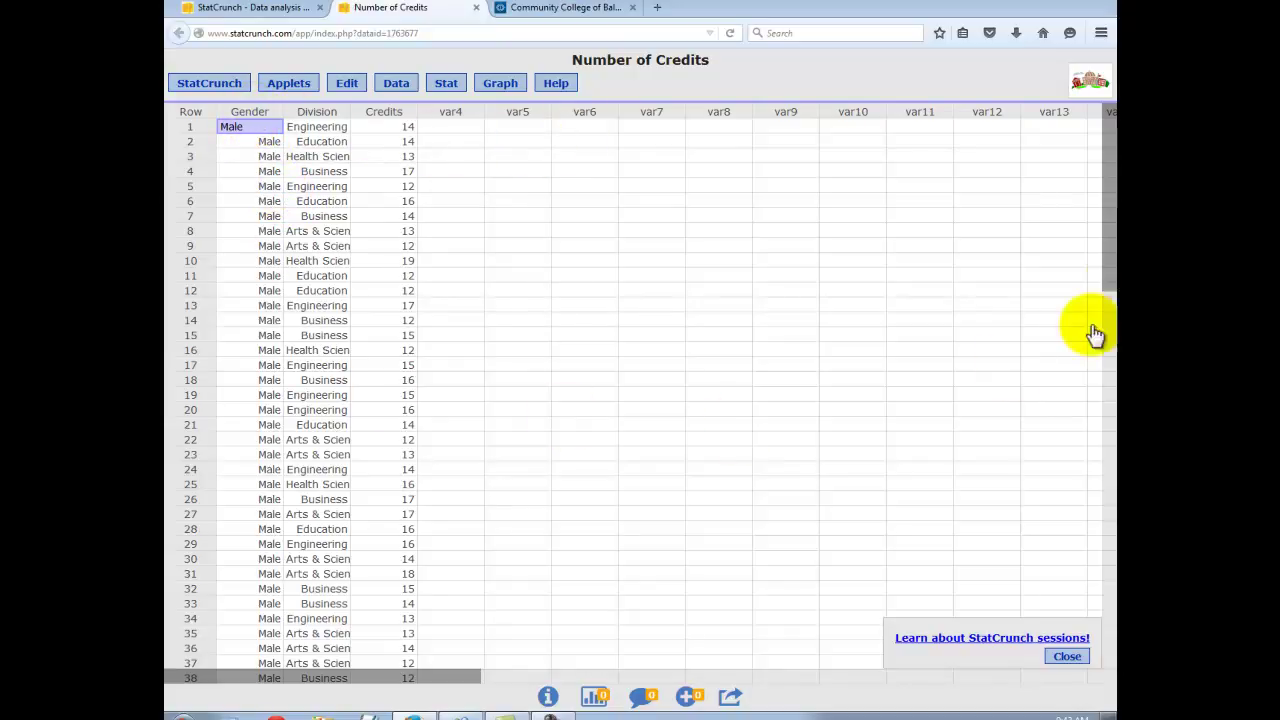
mouse_move(1110, 257)
mouse_down()
mouse_move(1108, 460)
mouse_move(1108, 243)
mouse_up()
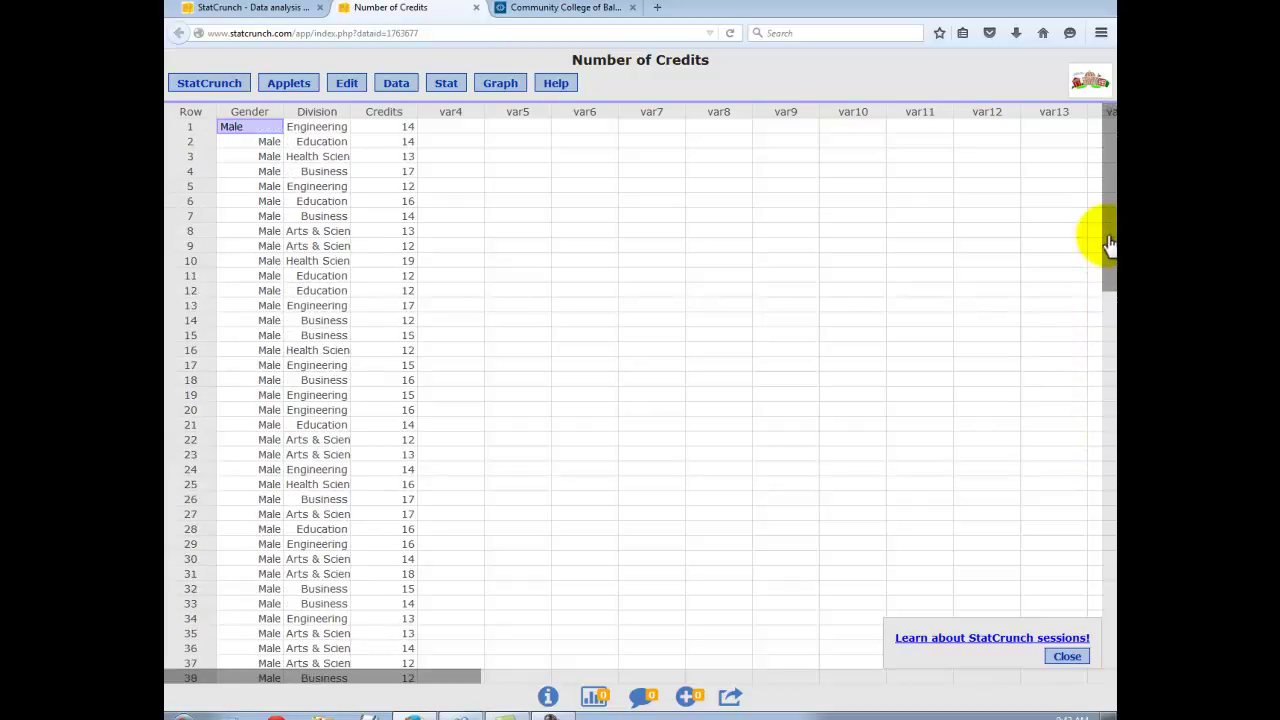
click(318, 111)
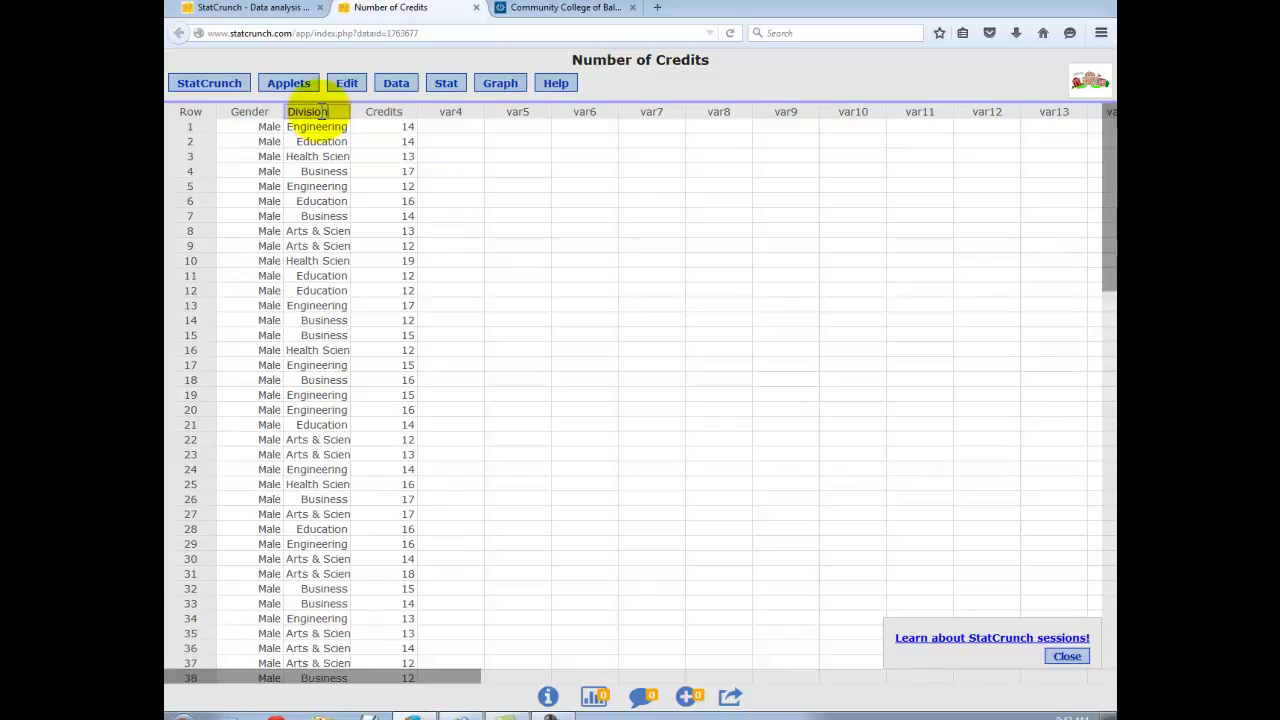
double_click(340, 111)
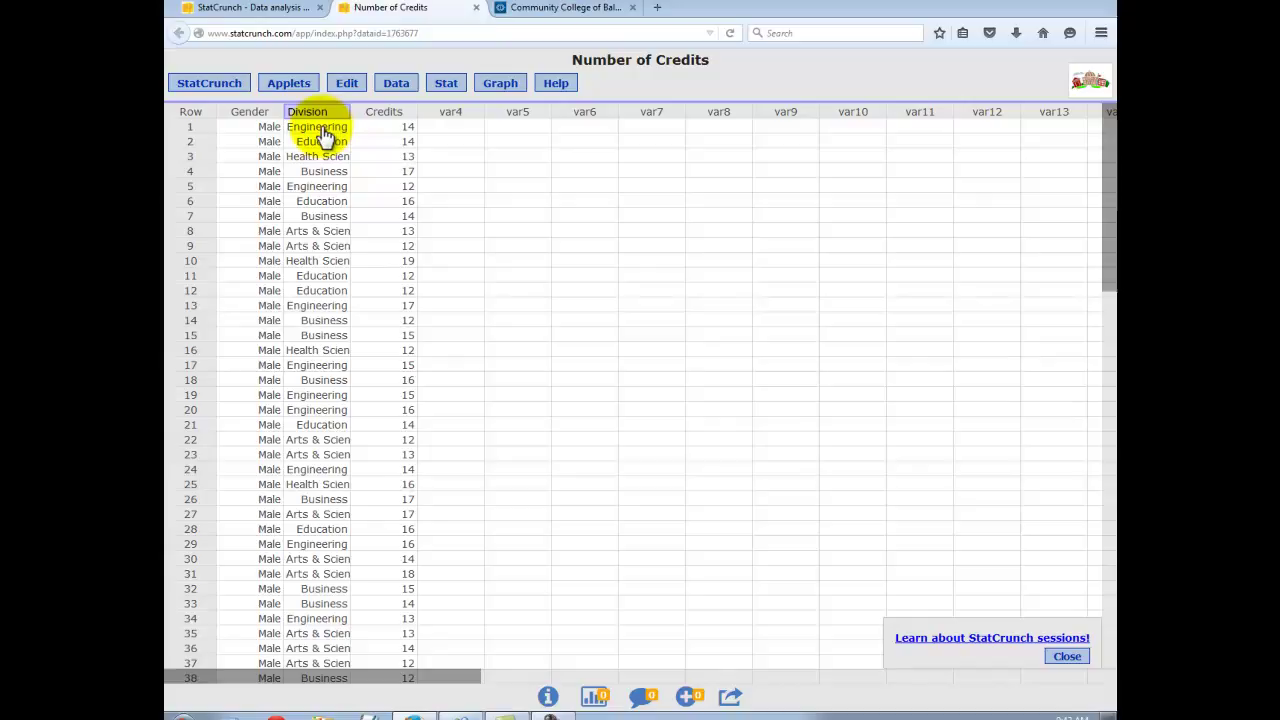
click(320, 127)
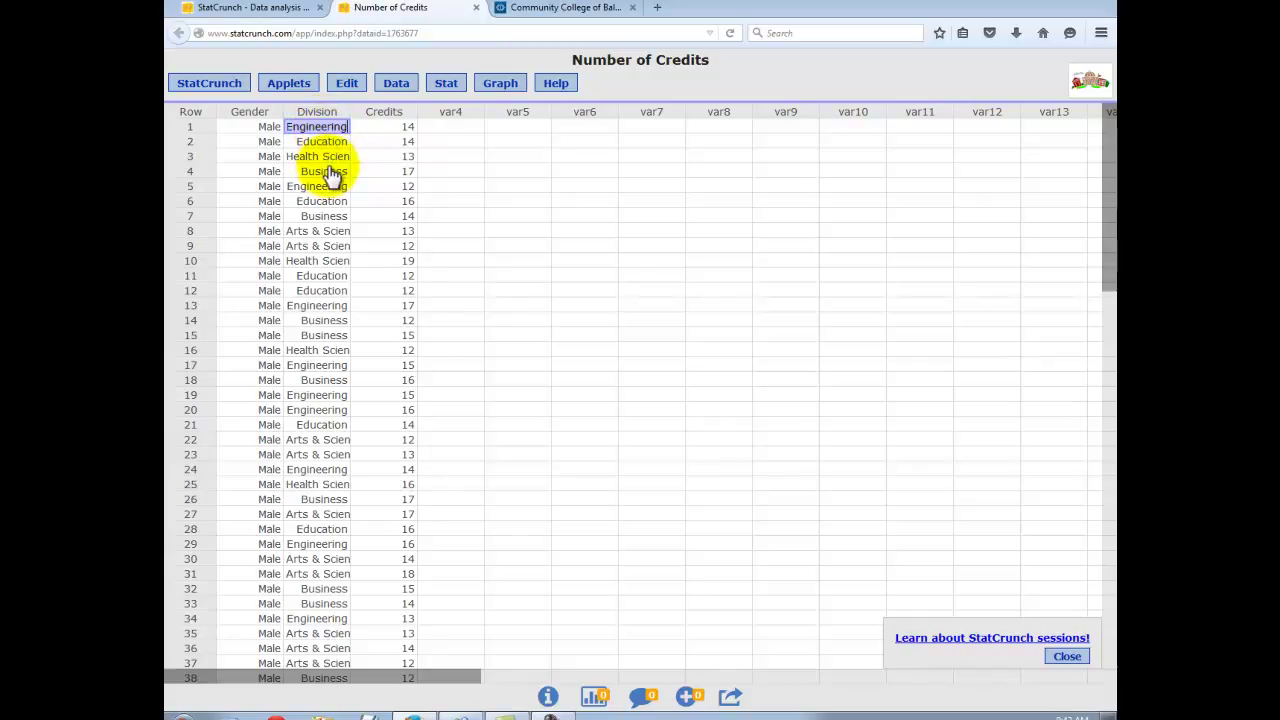
click(322, 171)
click(320, 232)
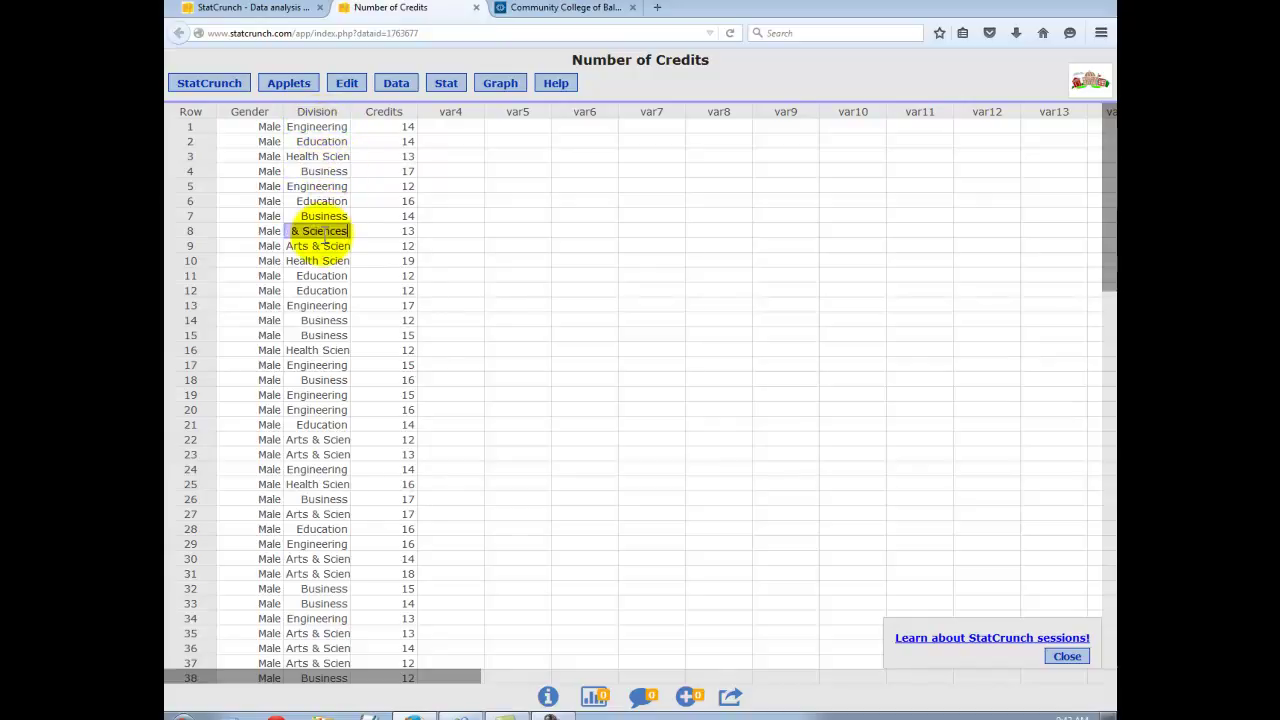
click(328, 350)
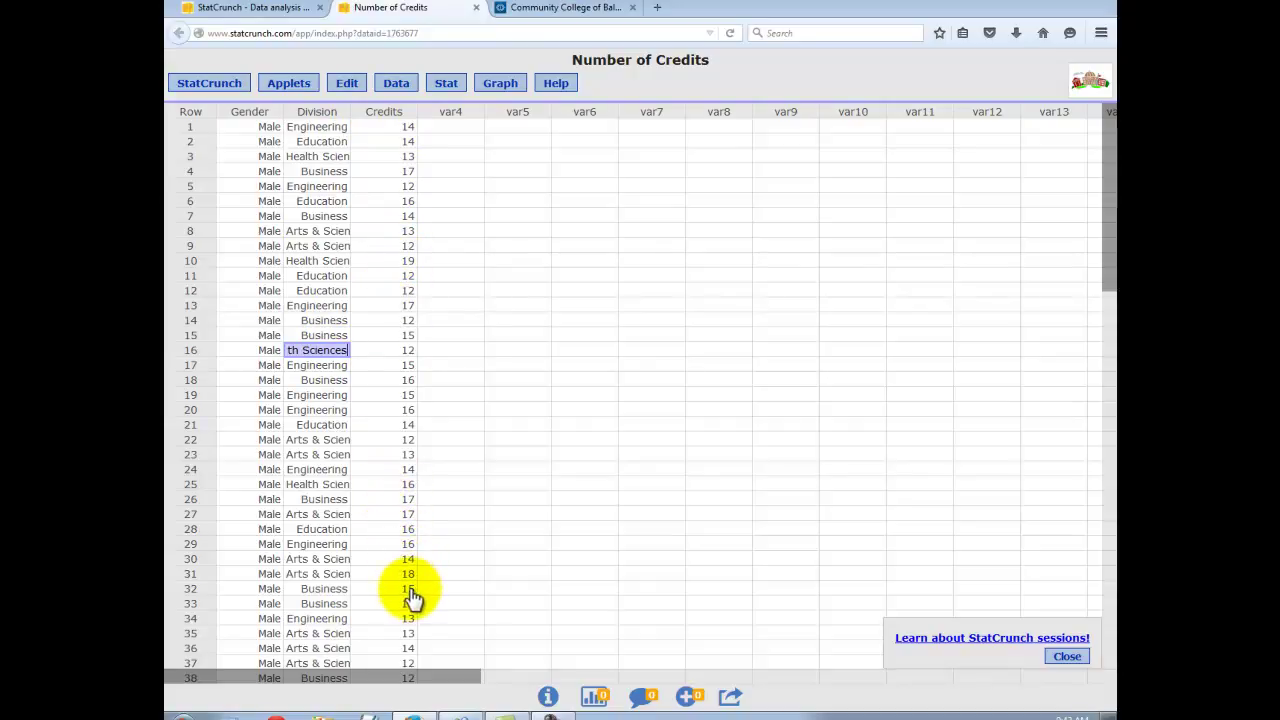
drag(1108, 238, 1094, 214)
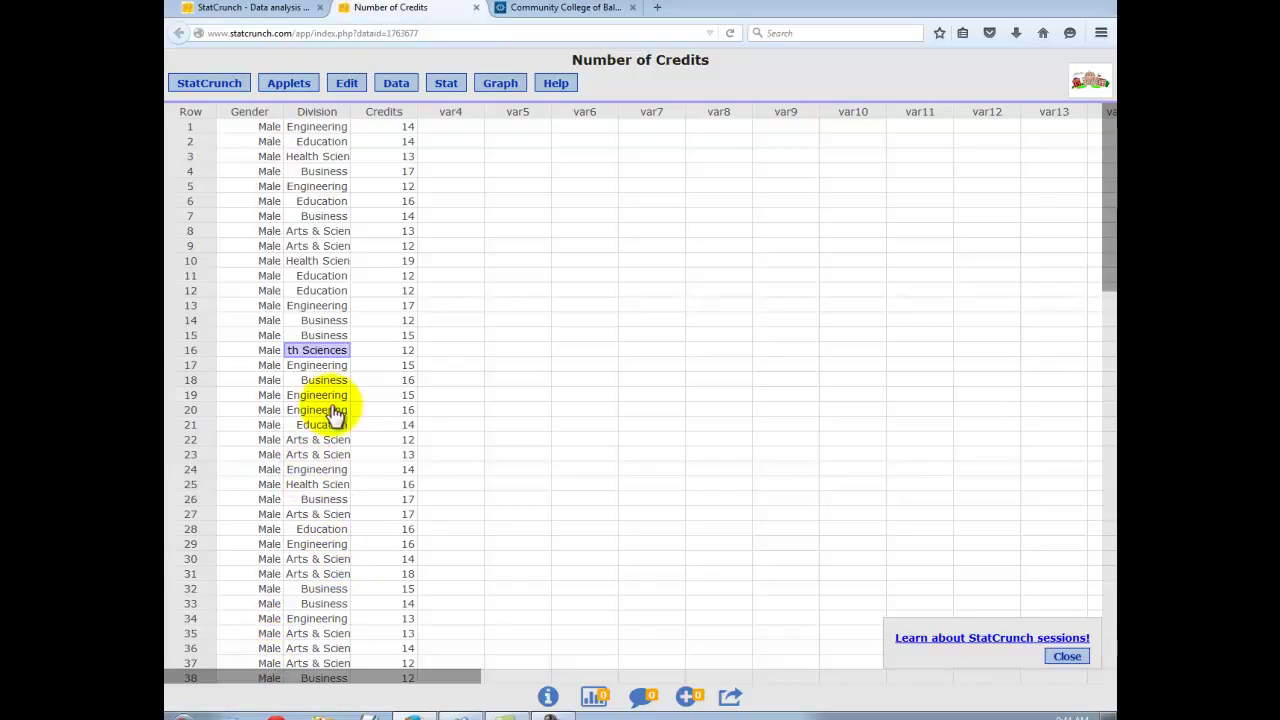
Step: Launch the Summary Stats for Columns analysis from the Stat menu
click(447, 88)
mouse_move(452, 122)
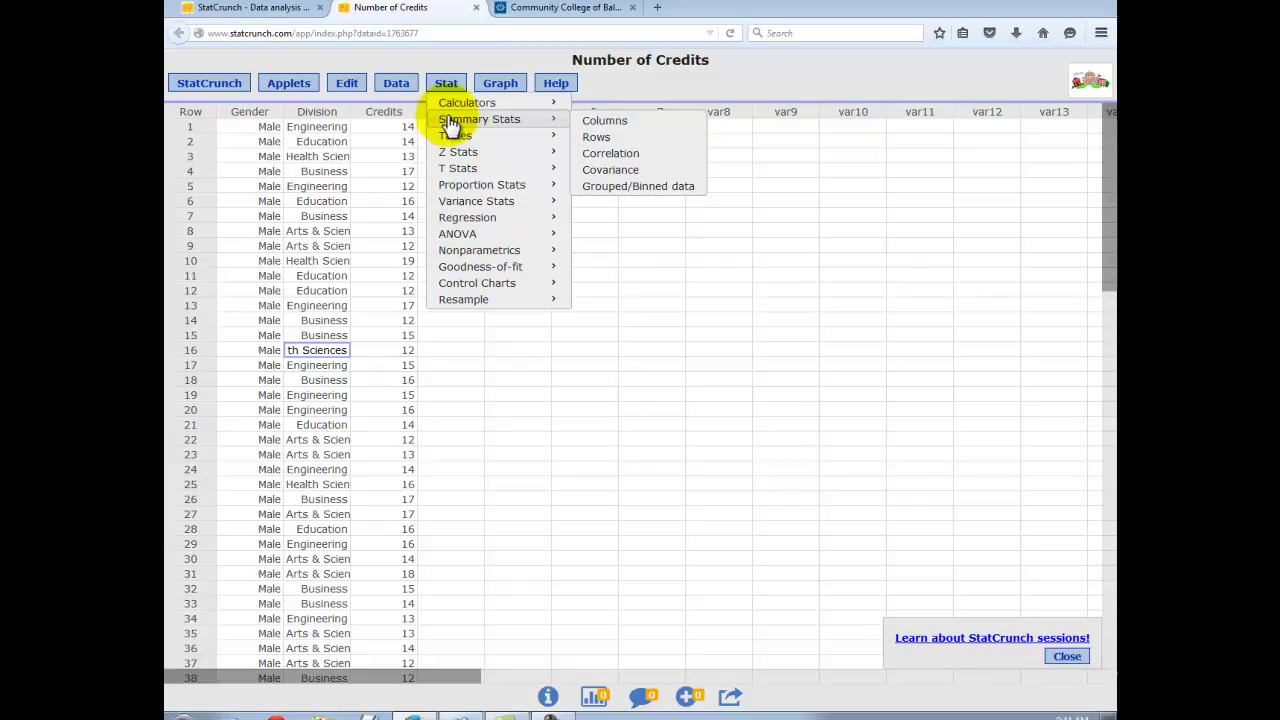
click(605, 122)
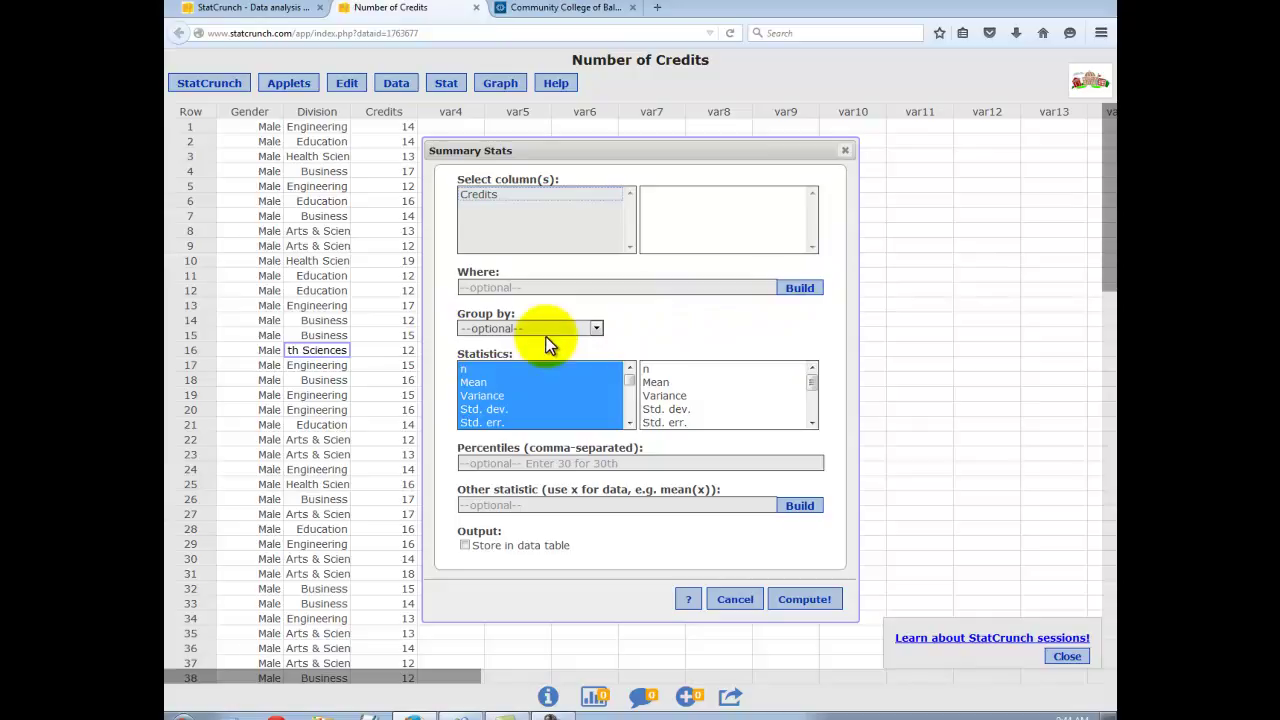
Step: Build the Where condition Gender = "Male" in the expression builder and apply it
click(801, 291)
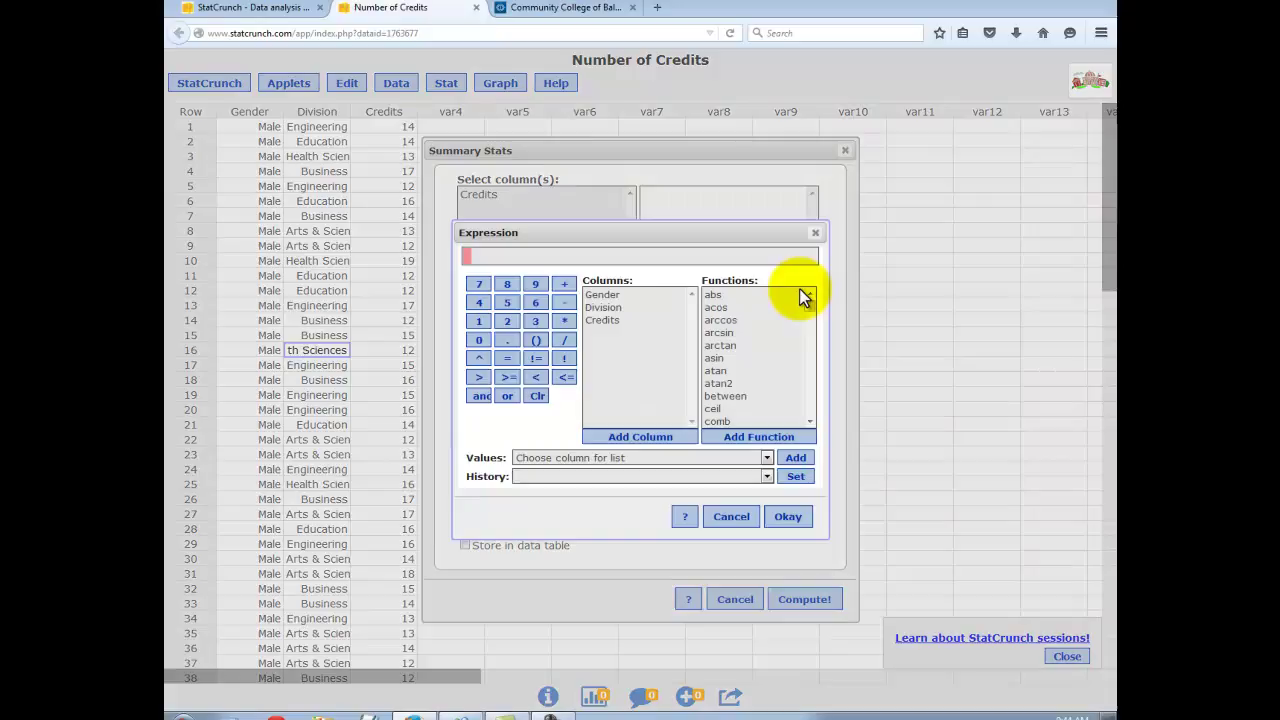
click(593, 296)
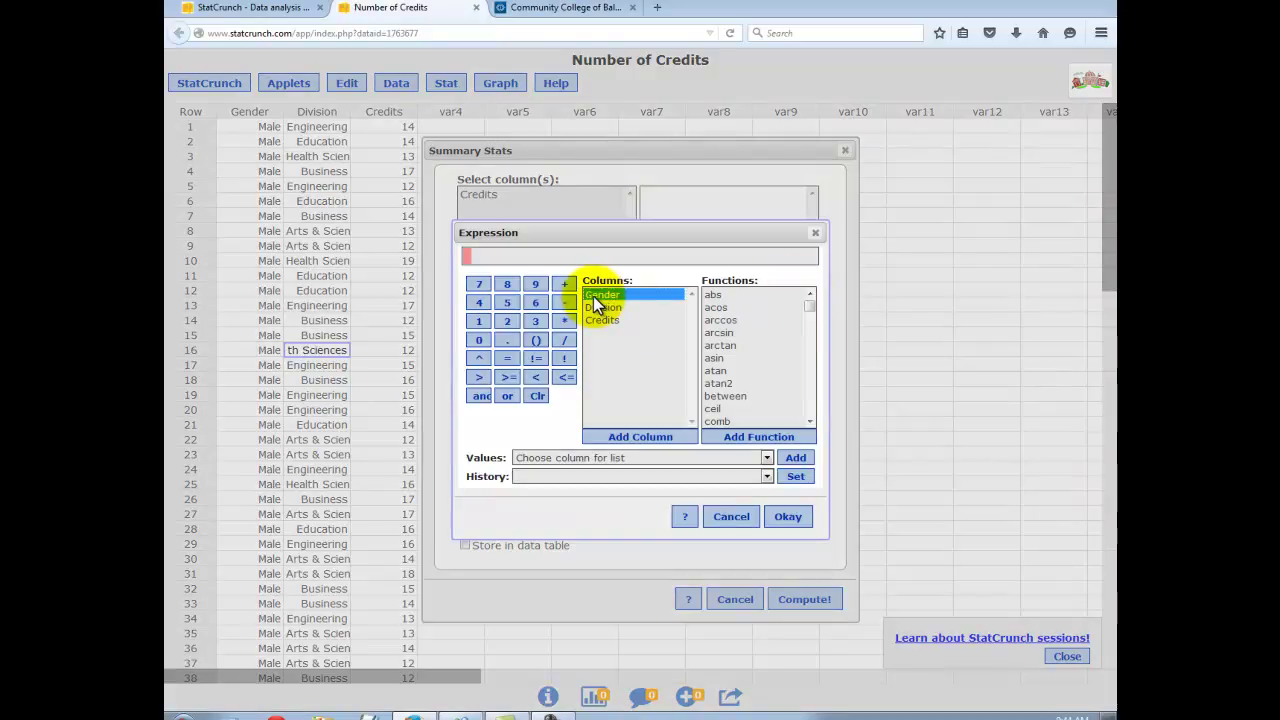
click(635, 440)
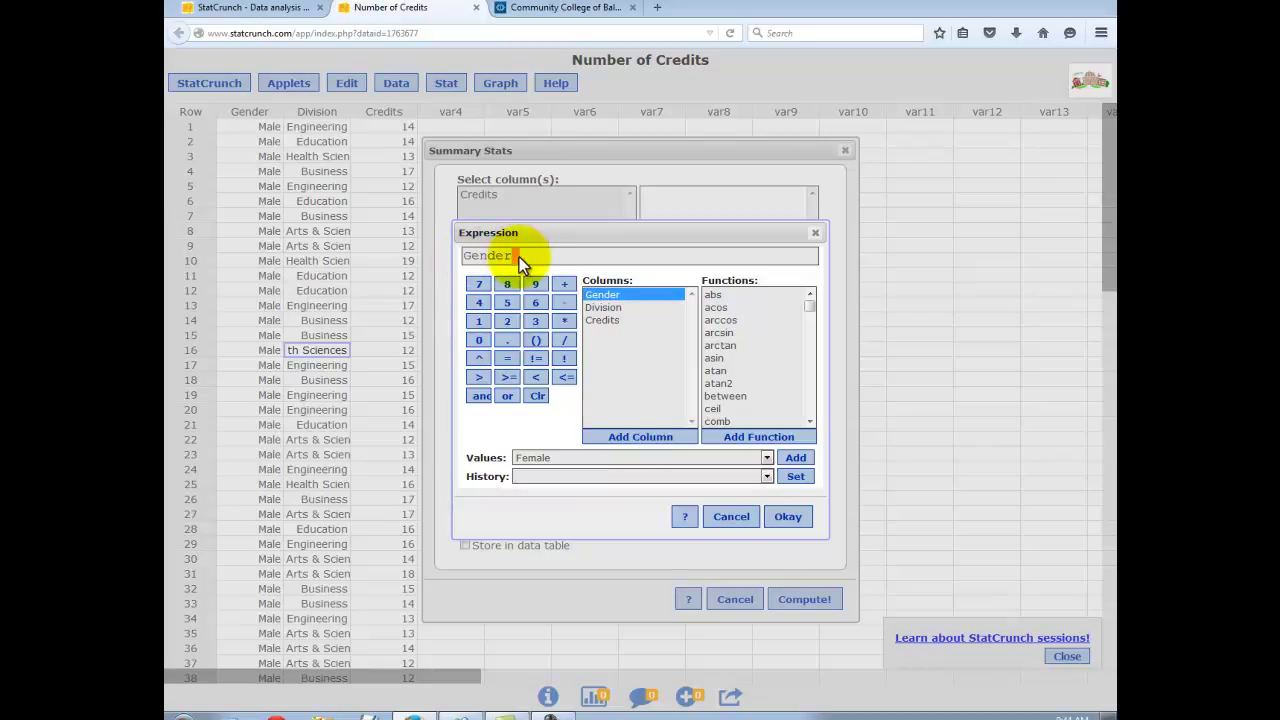
click(508, 360)
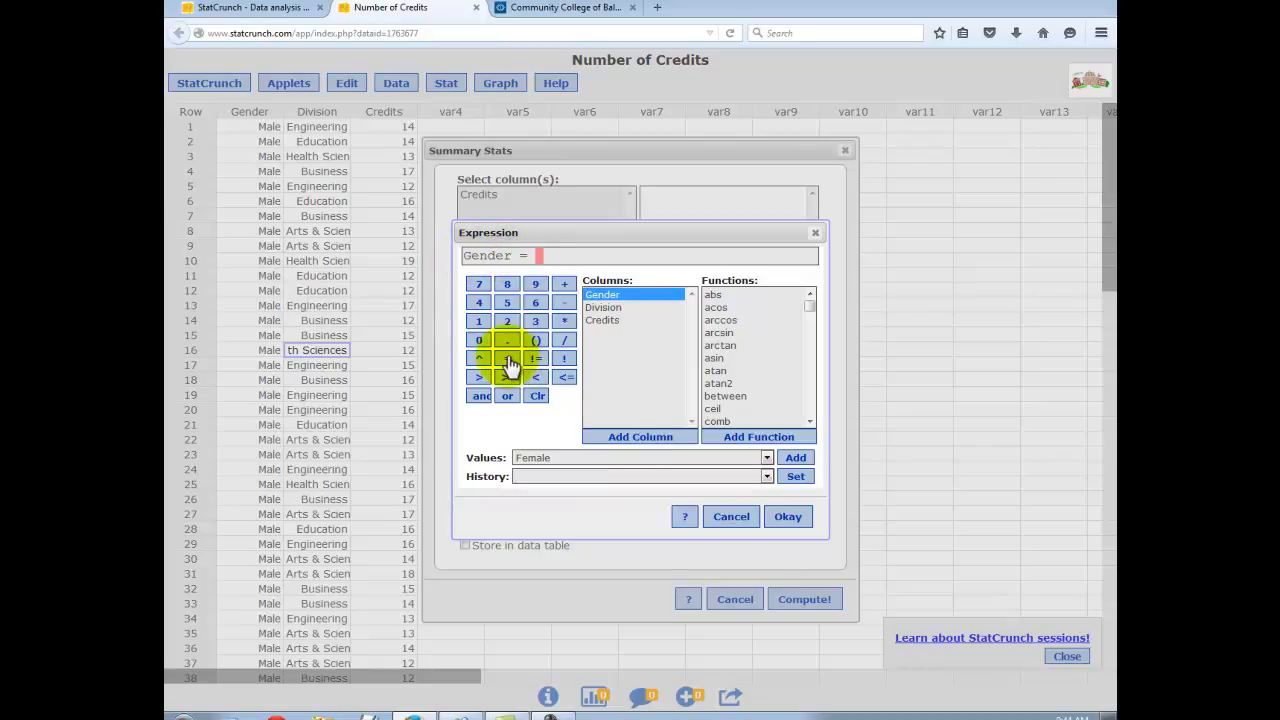
click(765, 458)
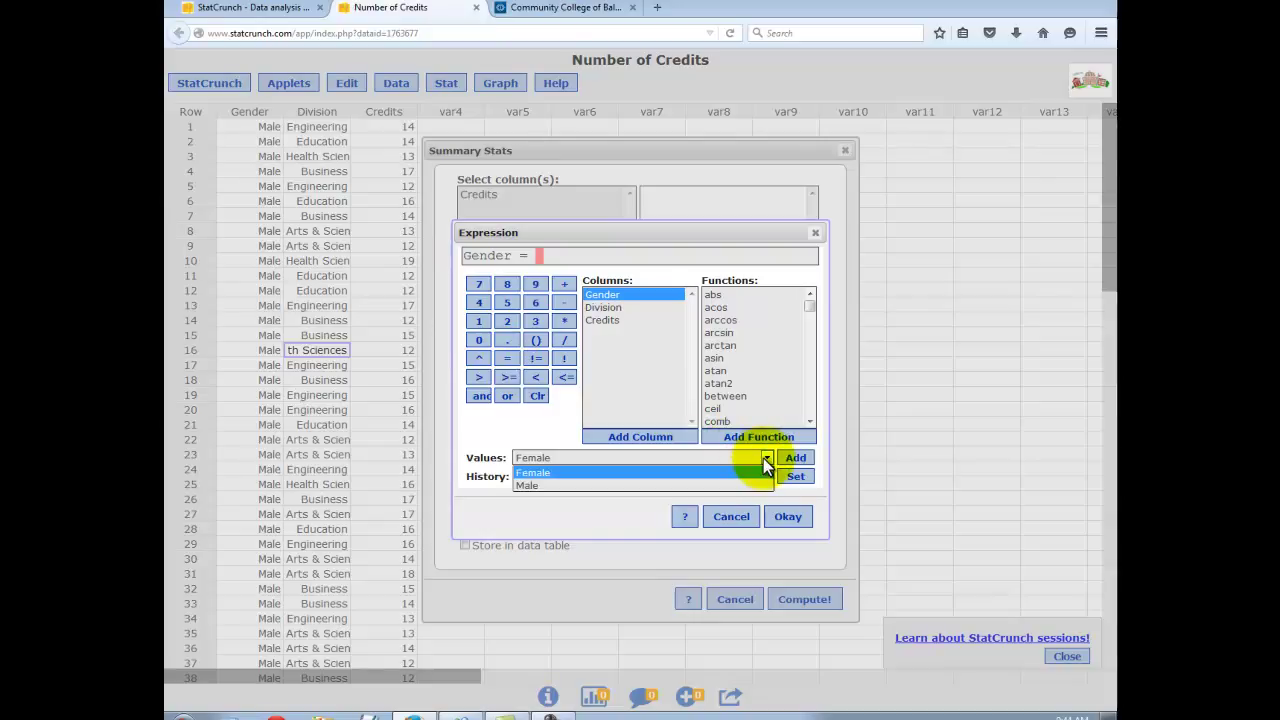
click(532, 485)
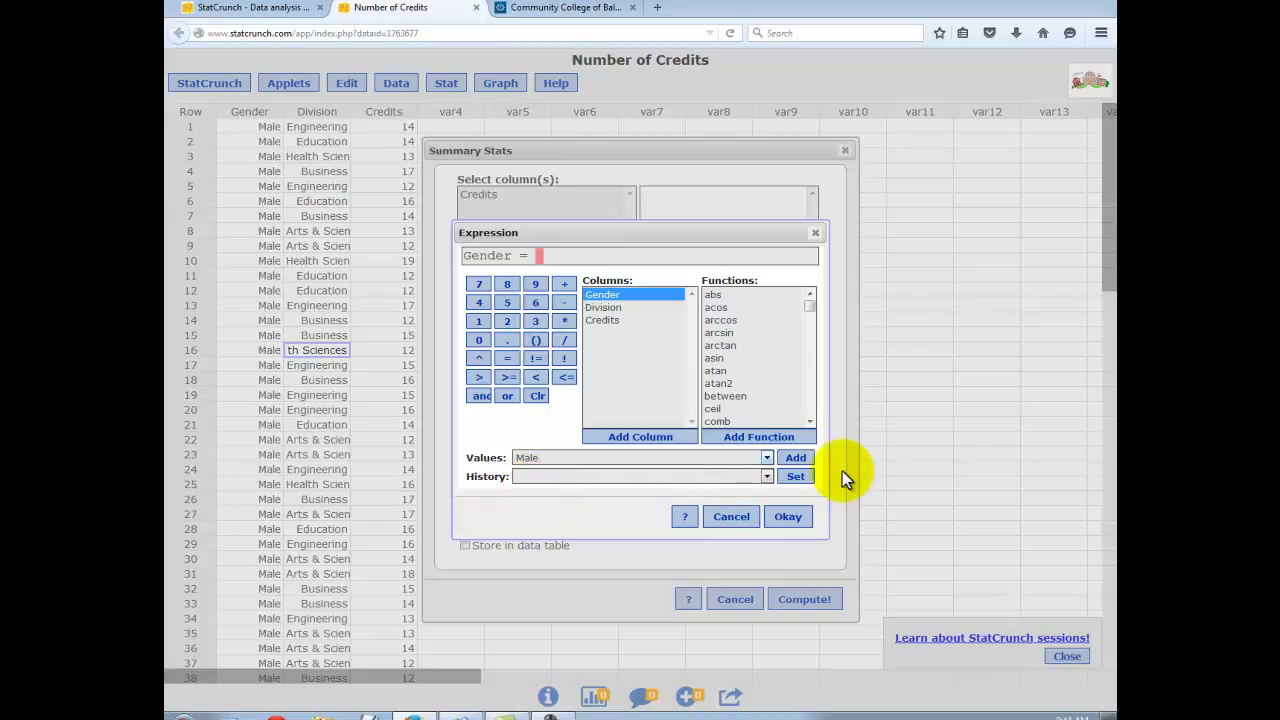
click(795, 458)
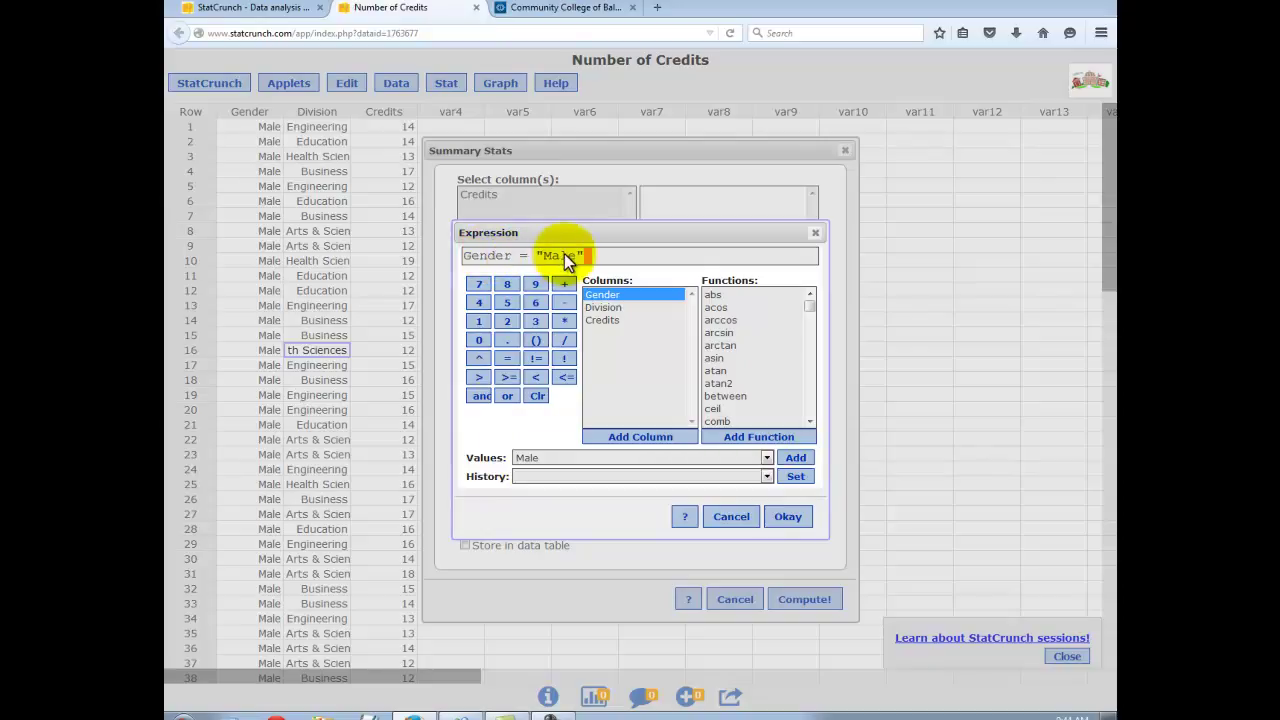
click(803, 520)
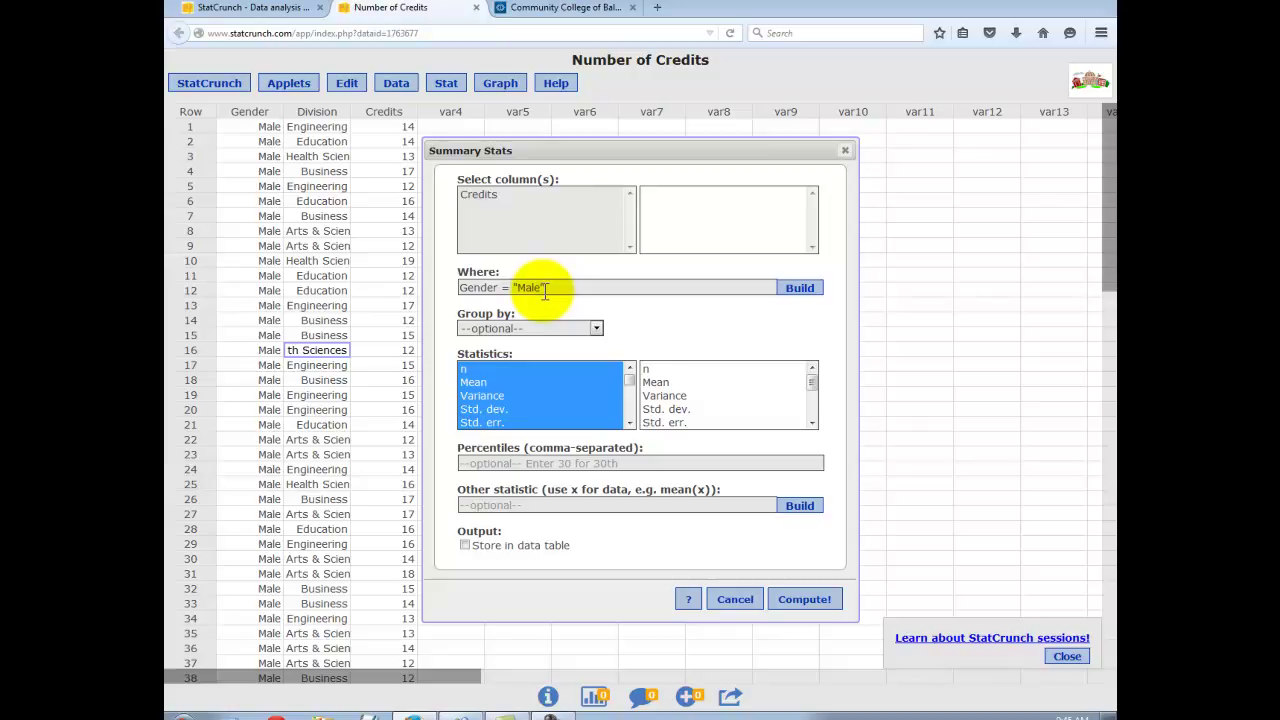
Step: Group by Division, dismiss the missing-column alert, and select Credits to summarise
click(597, 330)
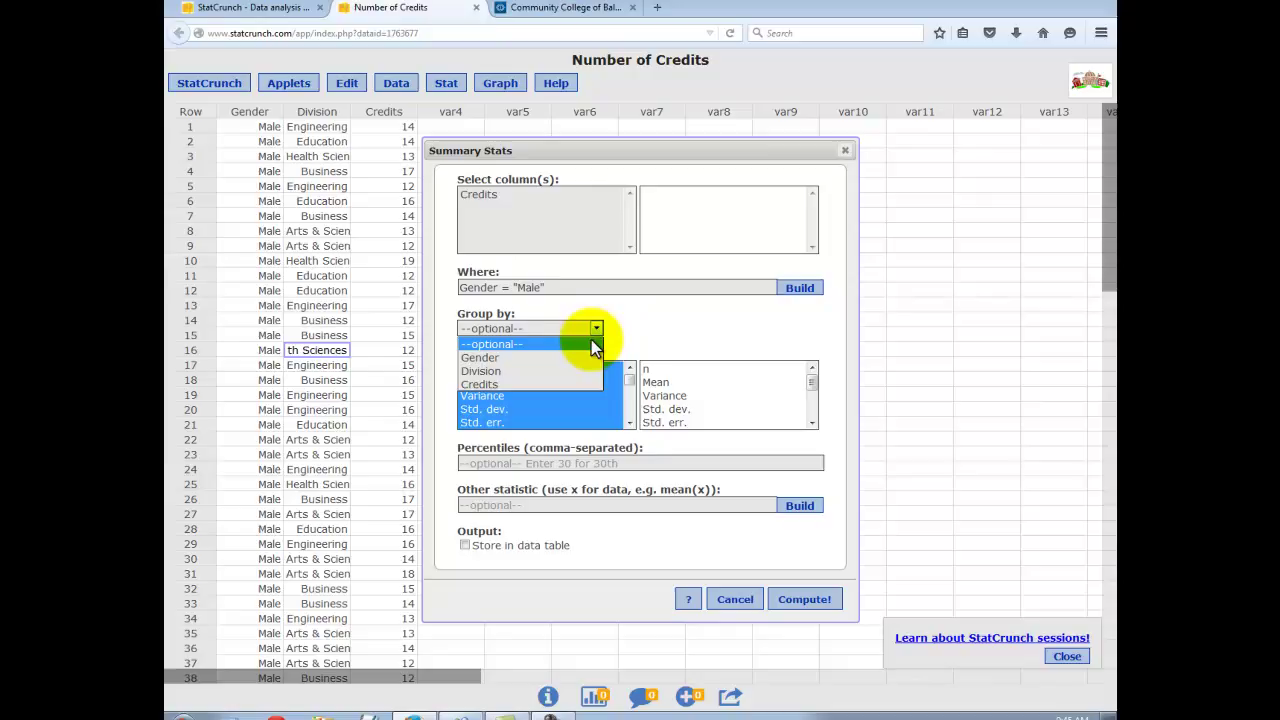
click(583, 371)
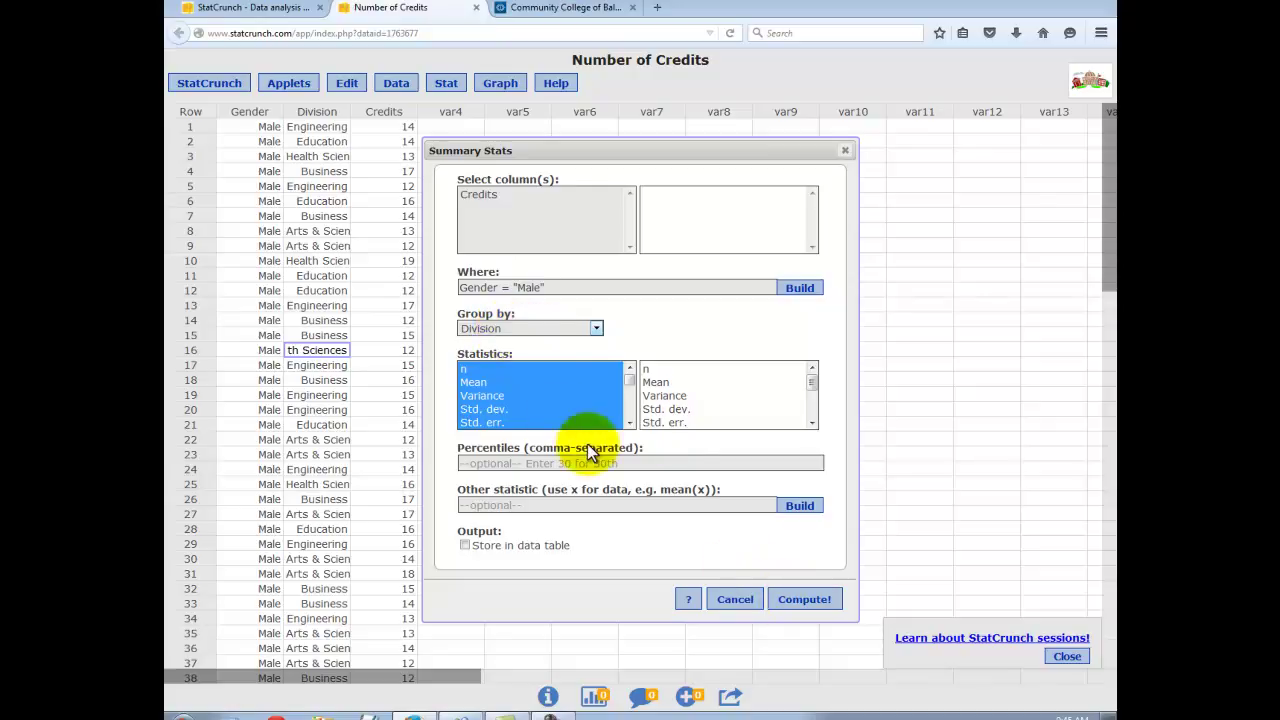
mouse_move(814, 381)
mouse_down()
mouse_move(815, 420)
mouse_move(808, 379)
mouse_up()
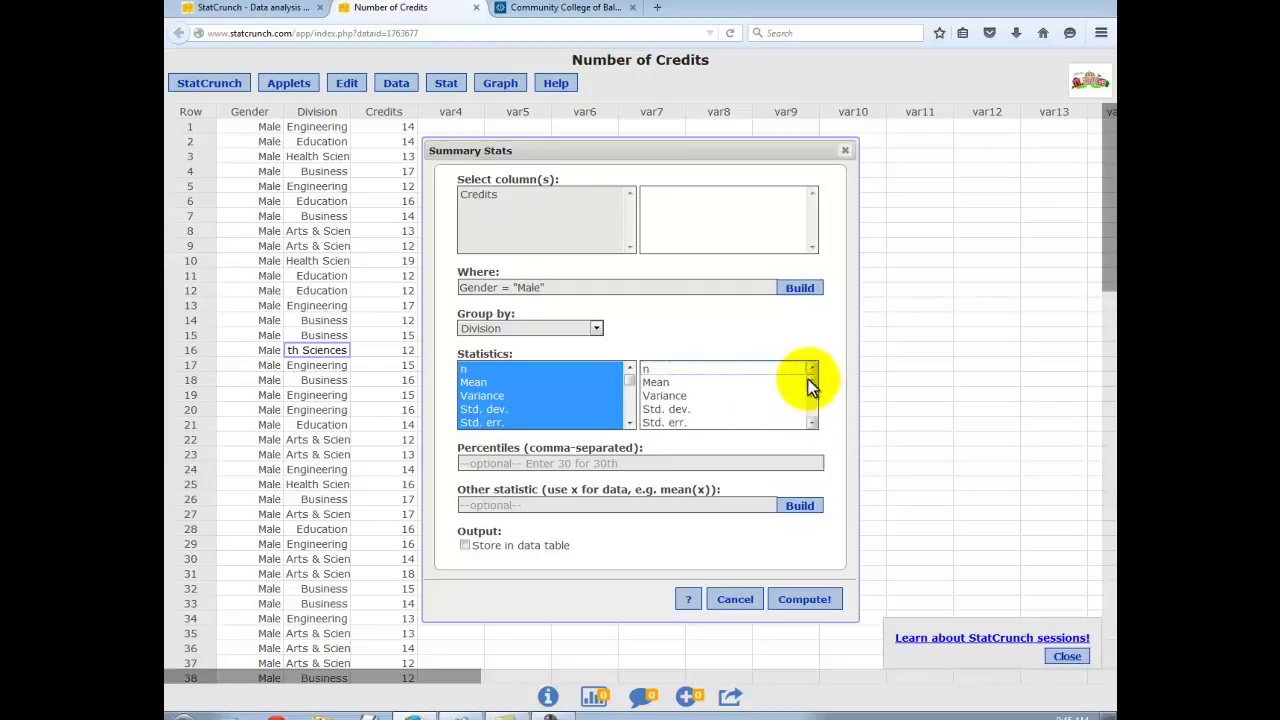
click(800, 601)
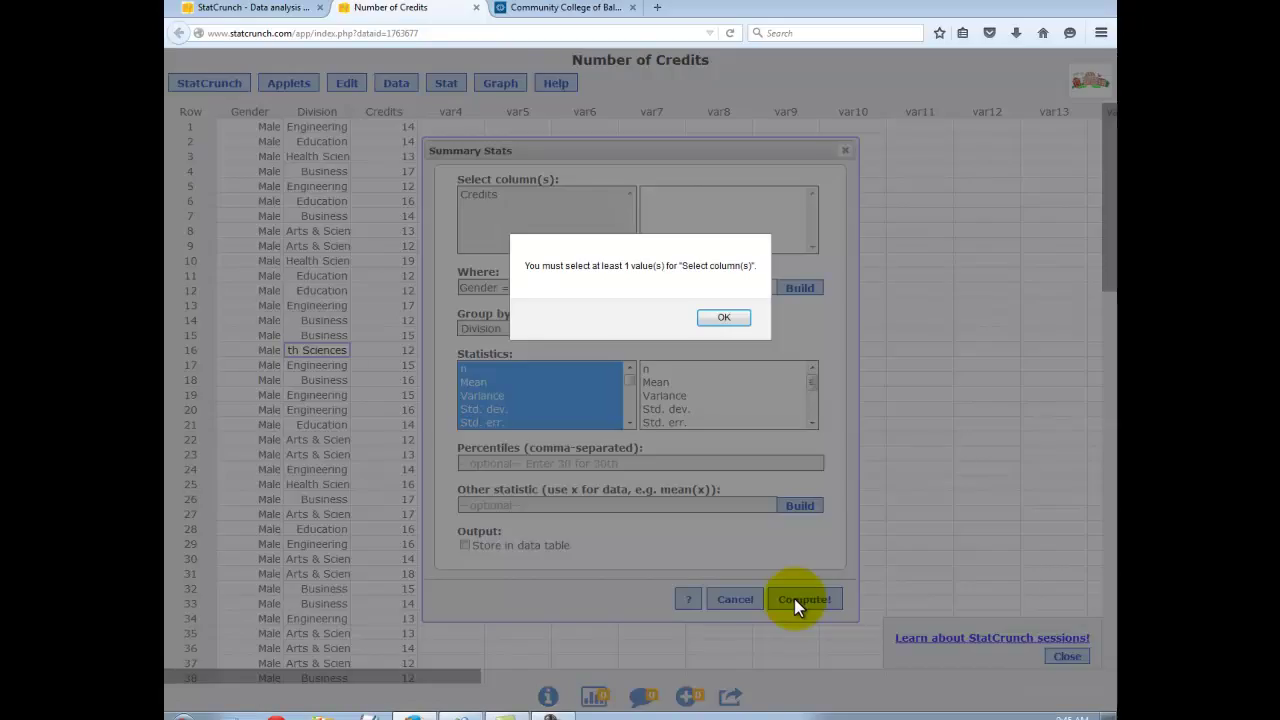
click(720, 318)
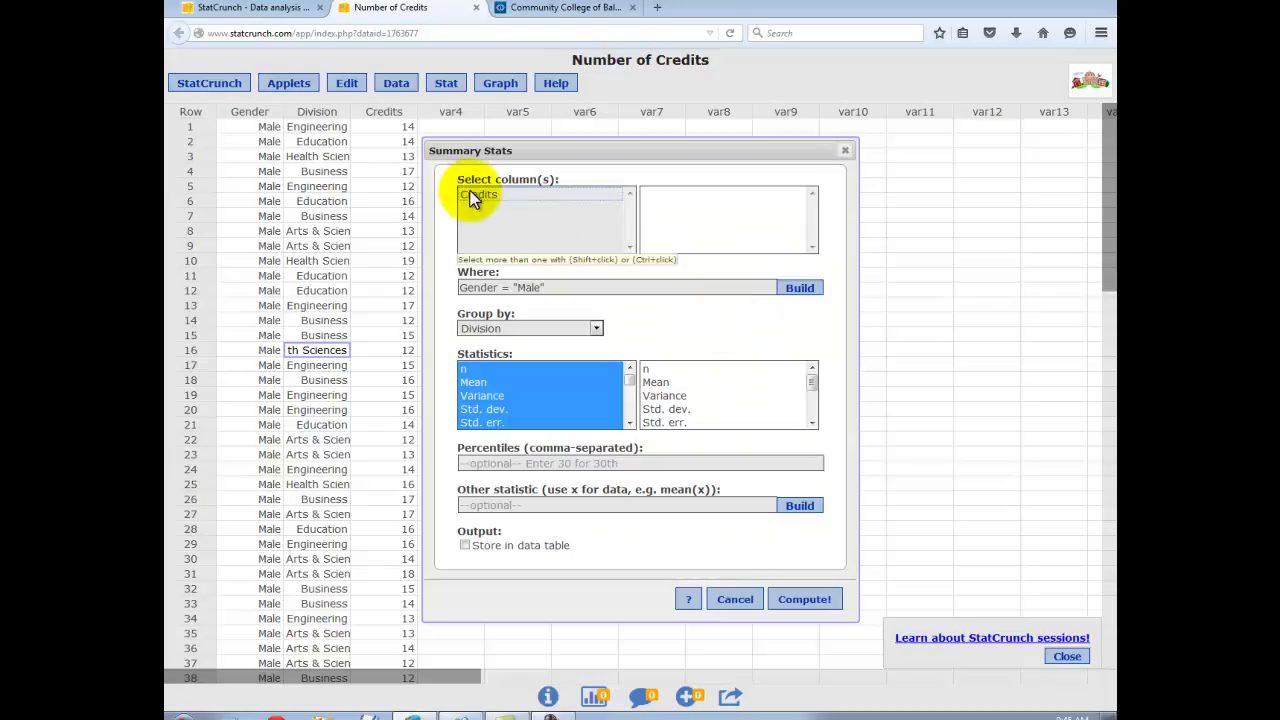
click(472, 195)
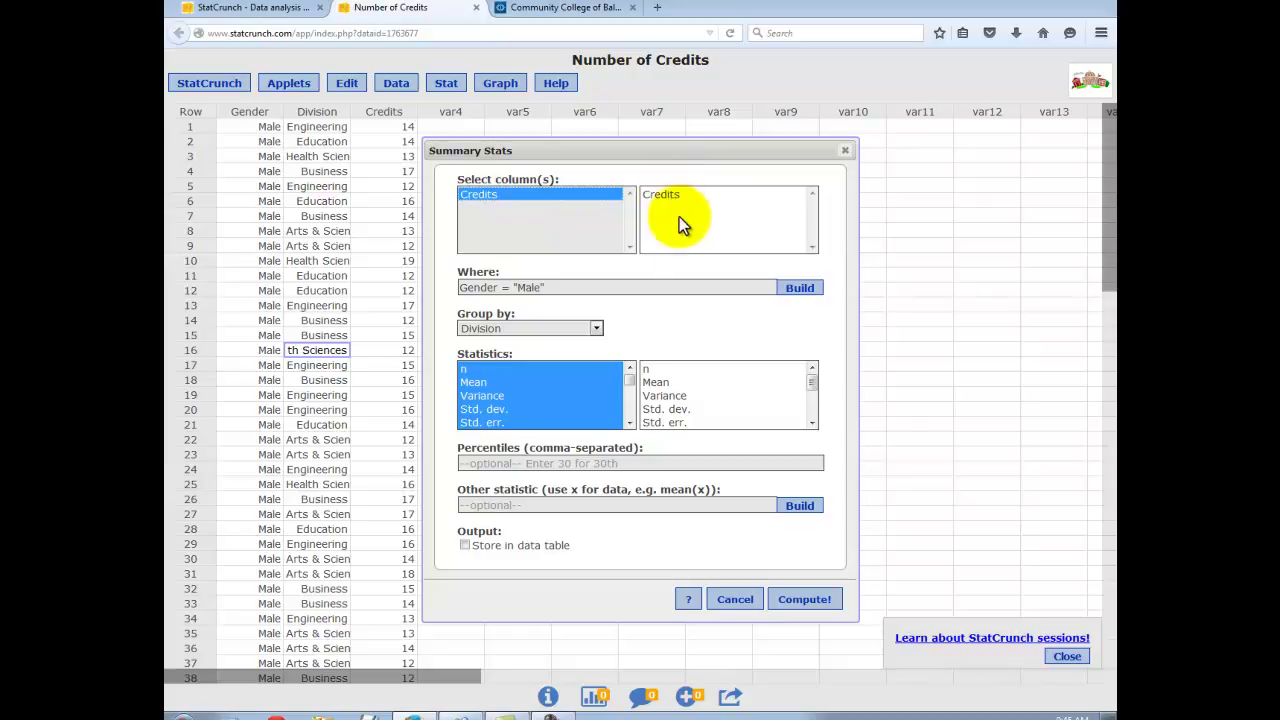
Step: Compute the male Credits statistics by Division and move the results window down-left
click(806, 603)
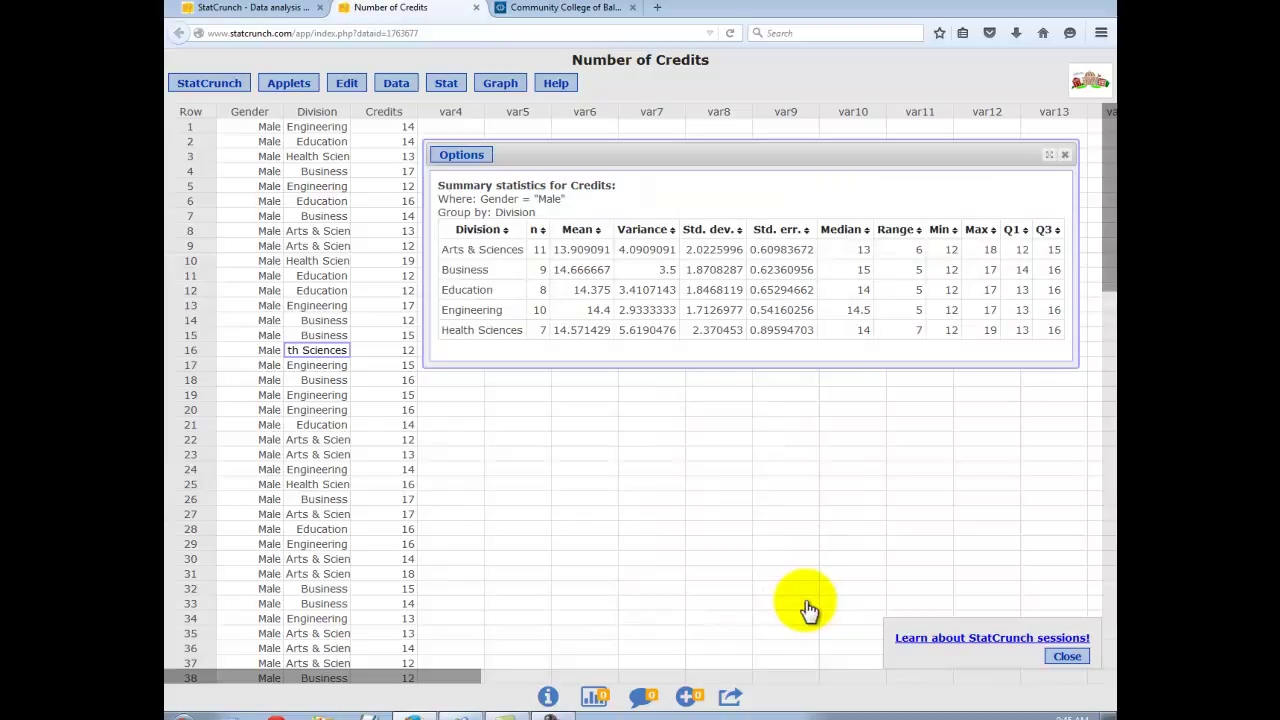
drag(694, 151, 596, 164)
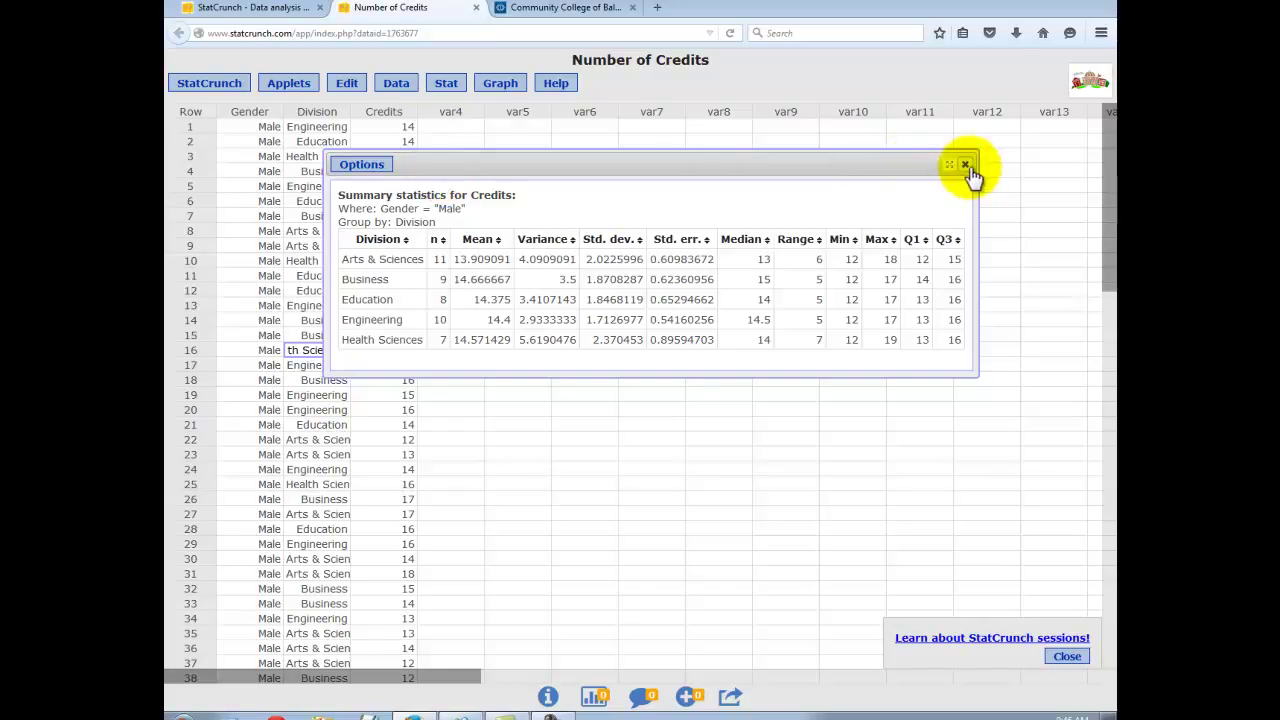
Step: Recall the analysis, change the Where condition to Gender = "Female", and recompute
click(348, 166)
click(346, 190)
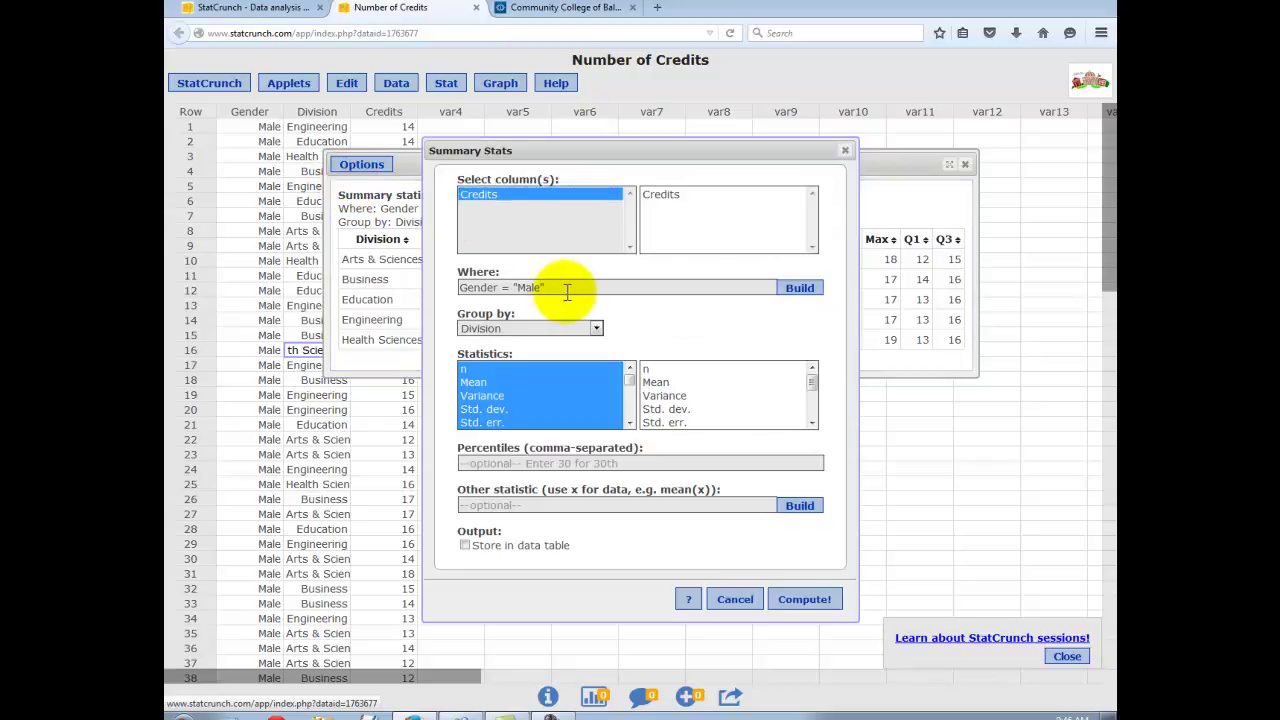
click(814, 288)
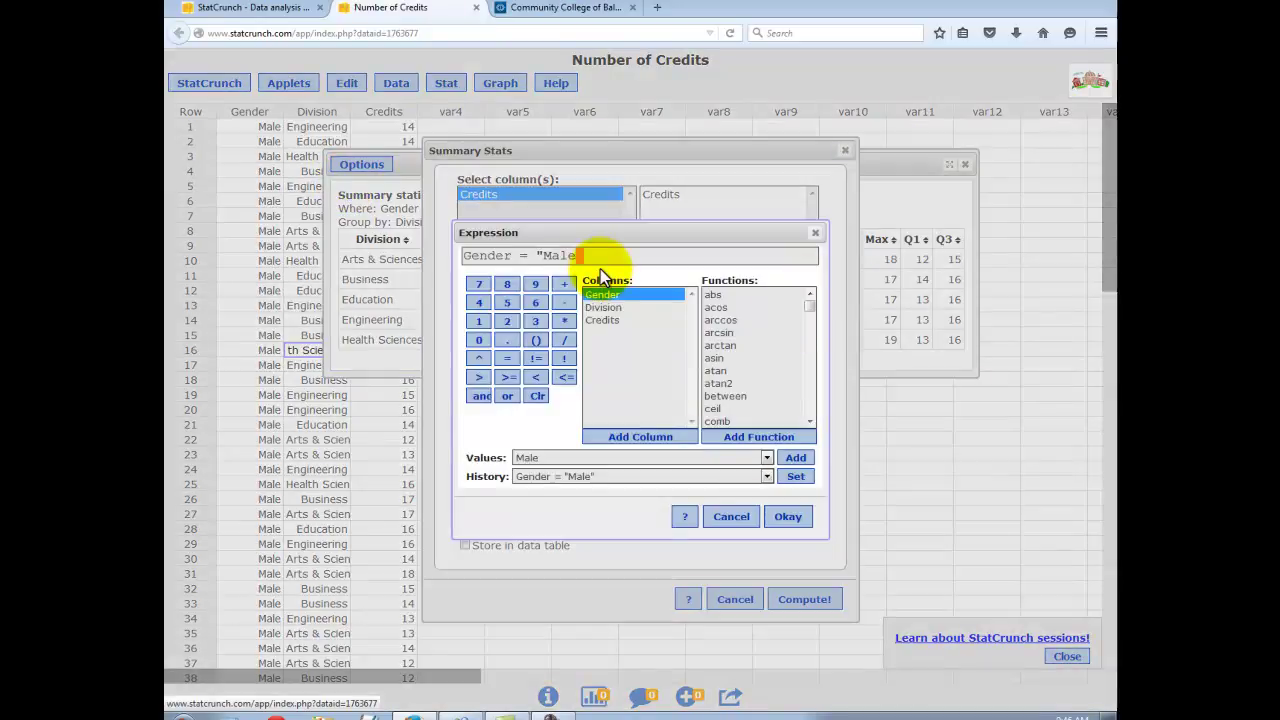
key(BackSpace)
key(BackSpace)
key(BackSpace)
key(BackSpace)
key(BackSpace)
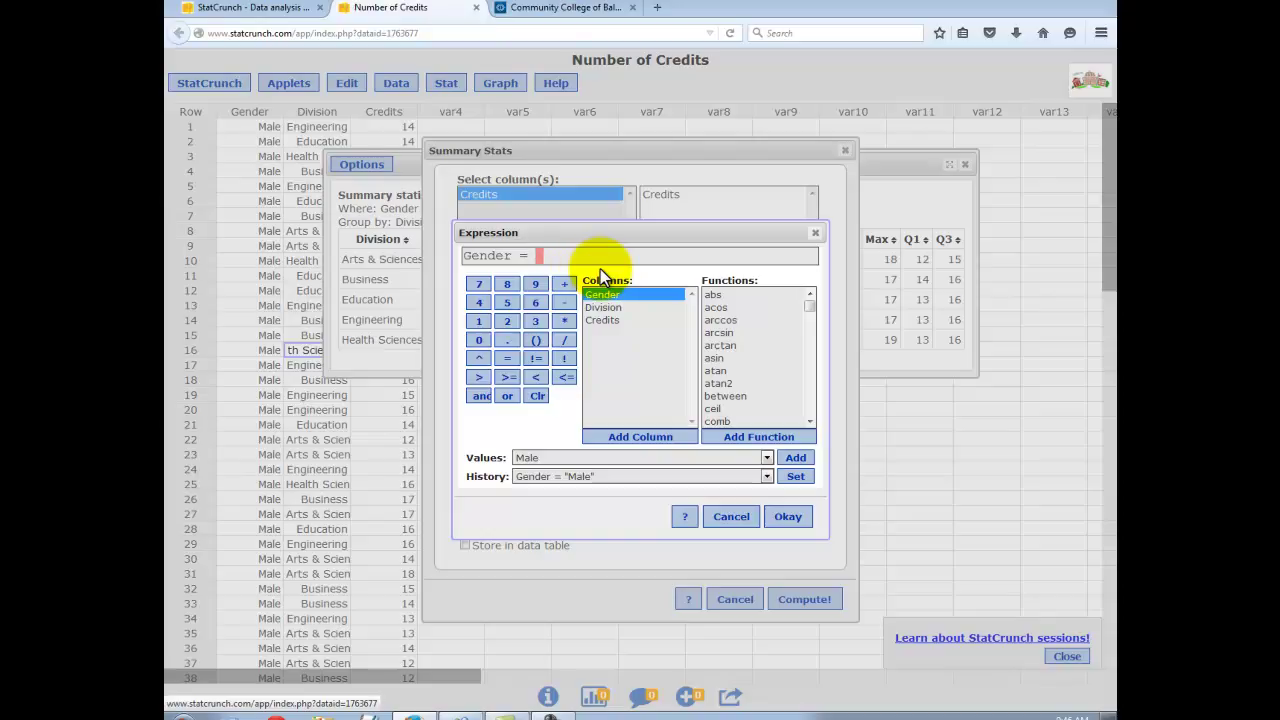
click(769, 458)
click(665, 464)
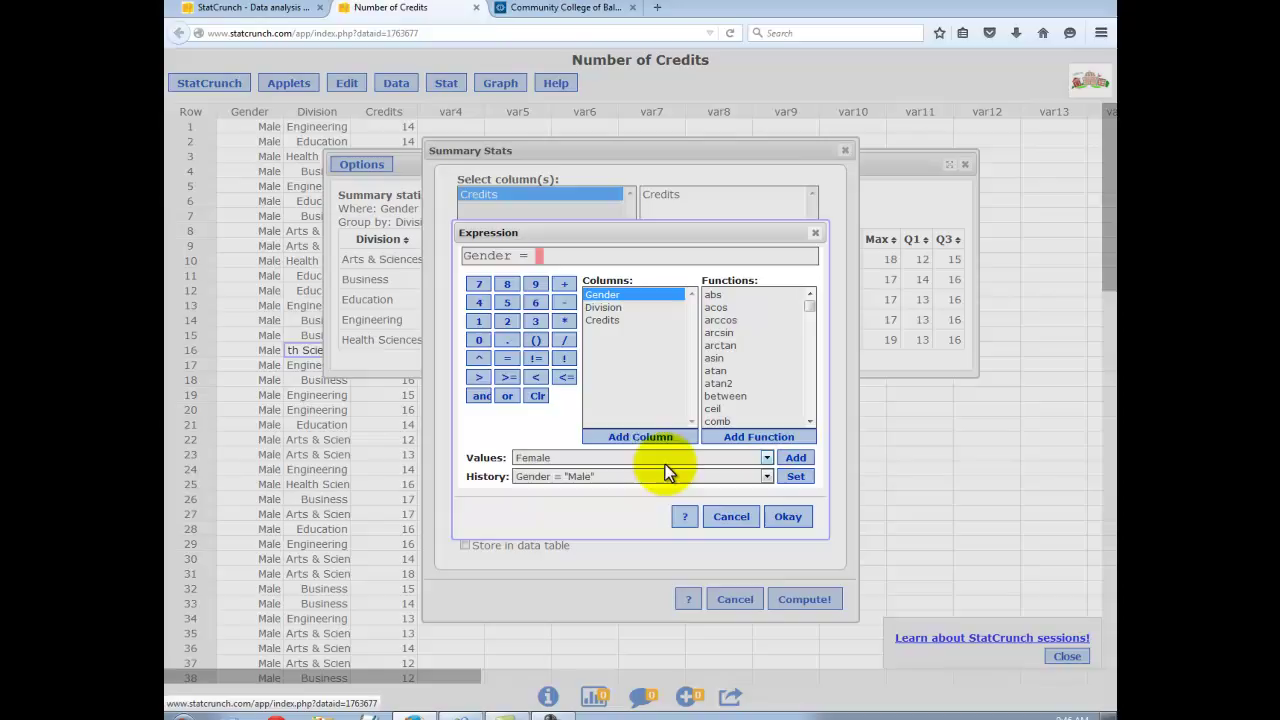
click(803, 462)
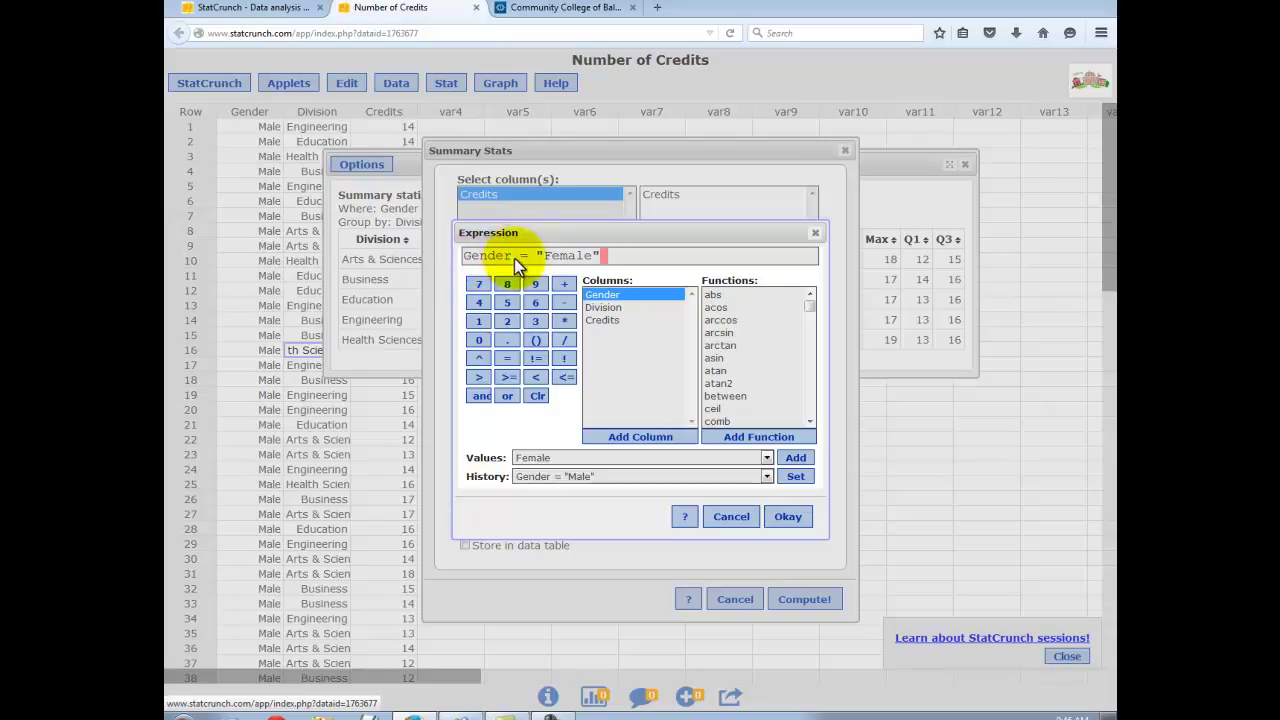
click(789, 517)
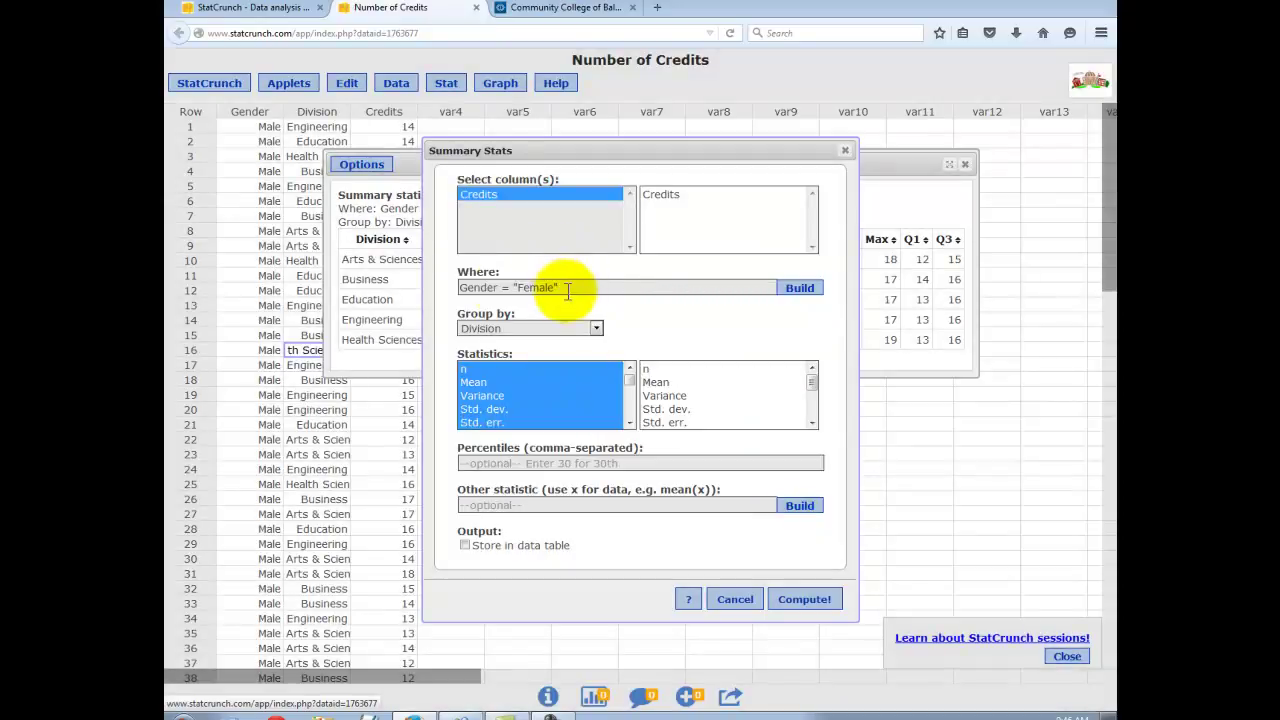
click(800, 600)
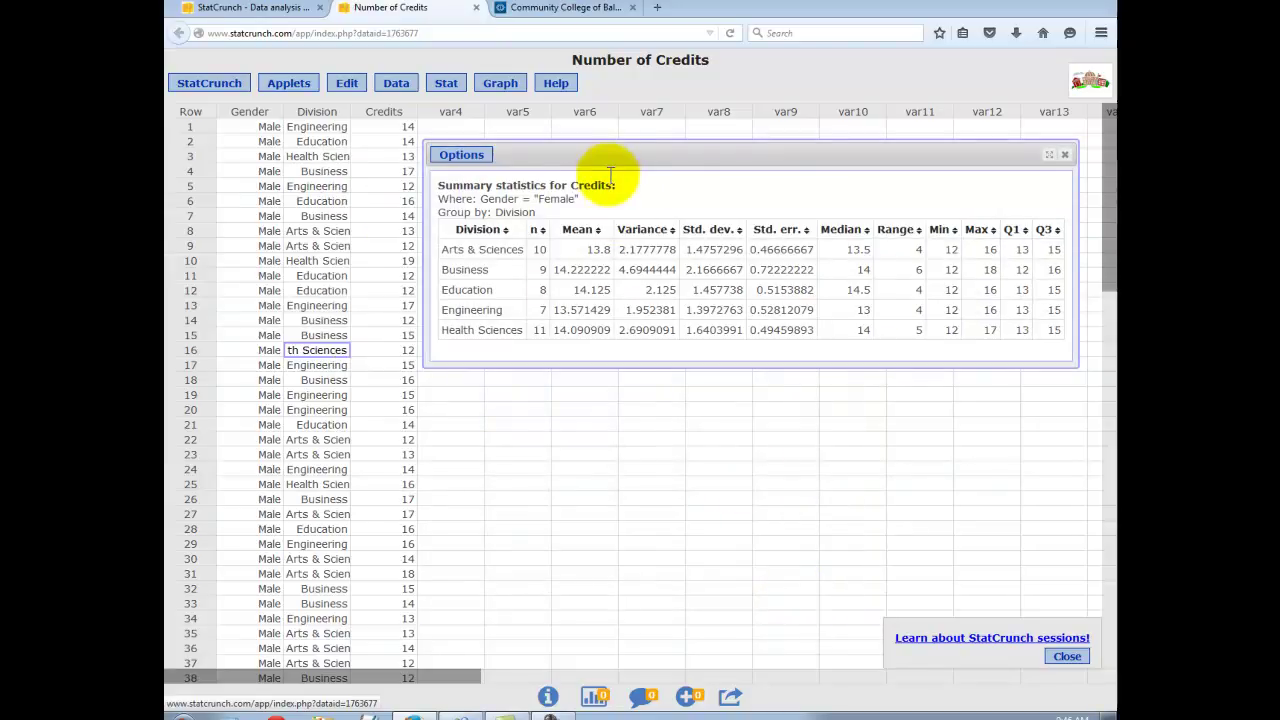
Step: Move aside and close the female Credits results window, returning to the data table
drag(604, 163, 470, 171)
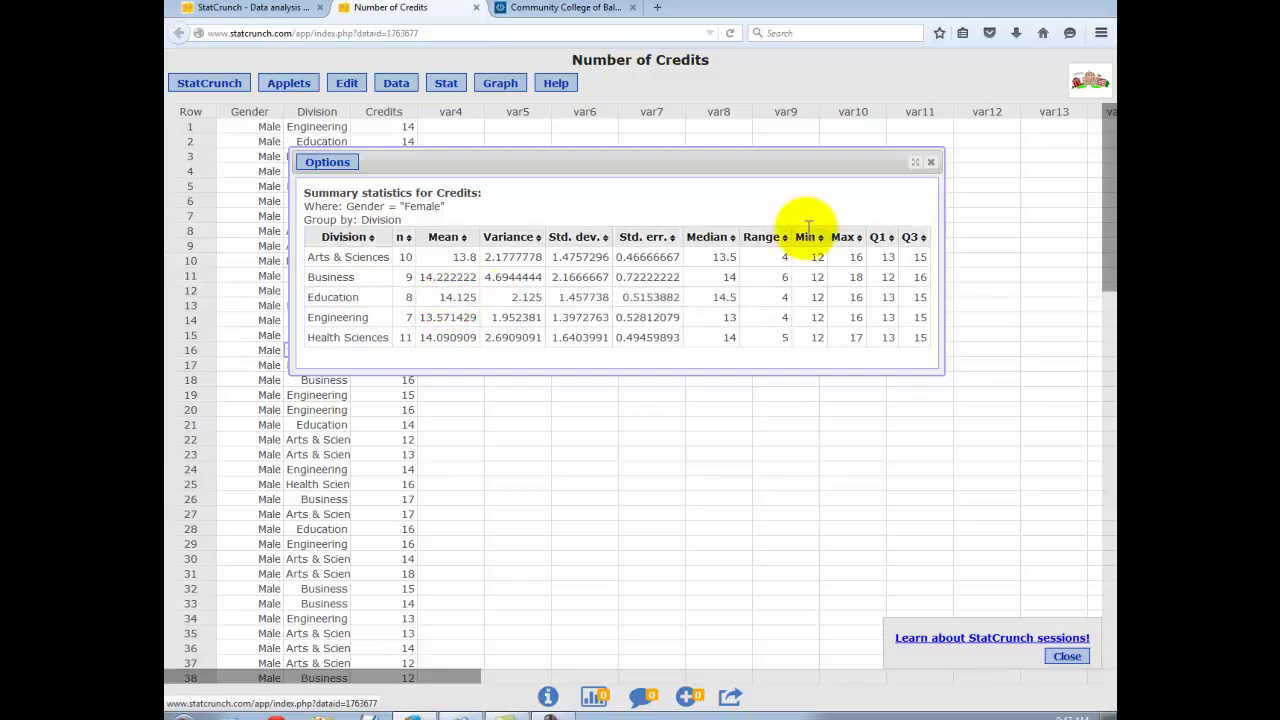
click(930, 163)
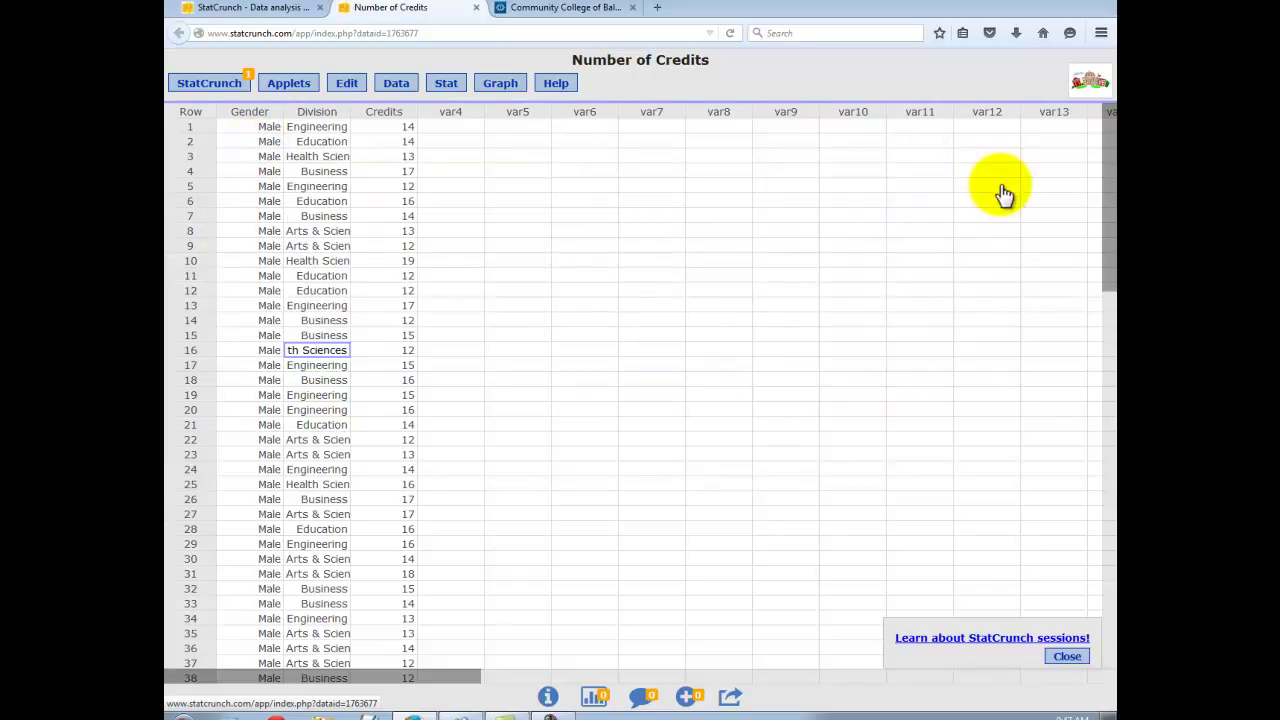
mouse_move(1100, 177)
mouse_down()
mouse_move(1108, 255)
mouse_move(1108, 166)
mouse_up()
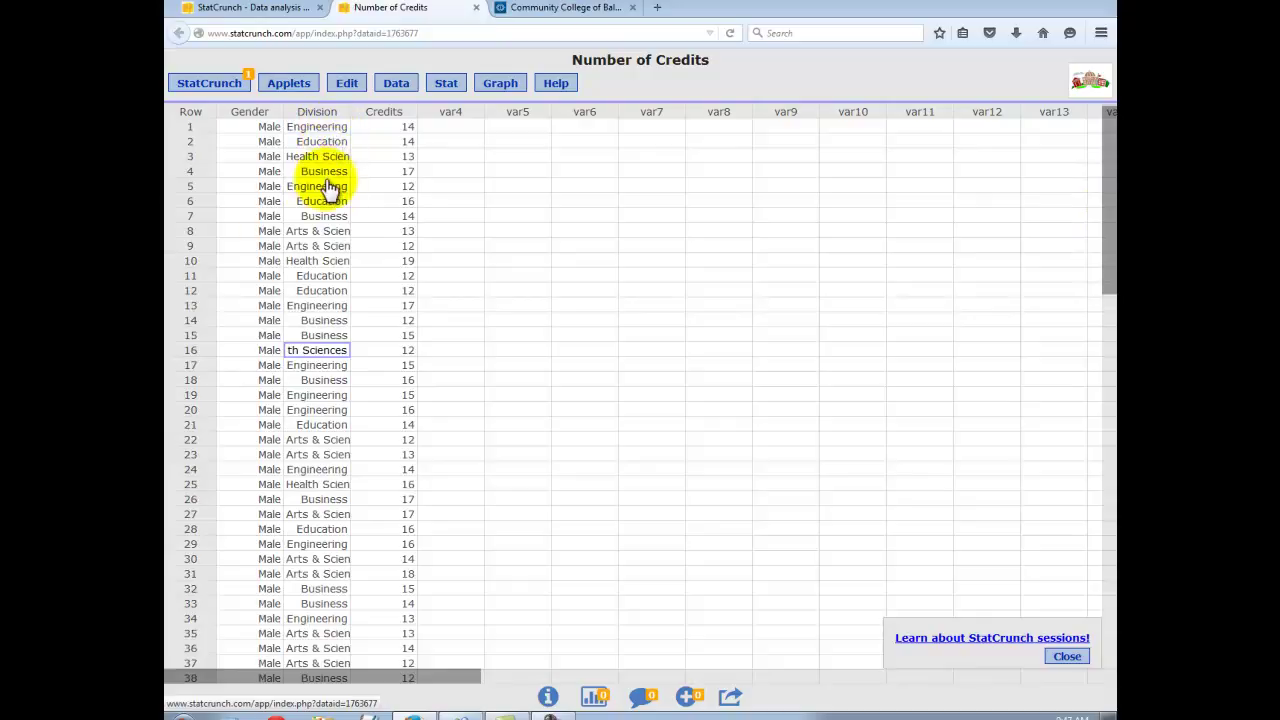